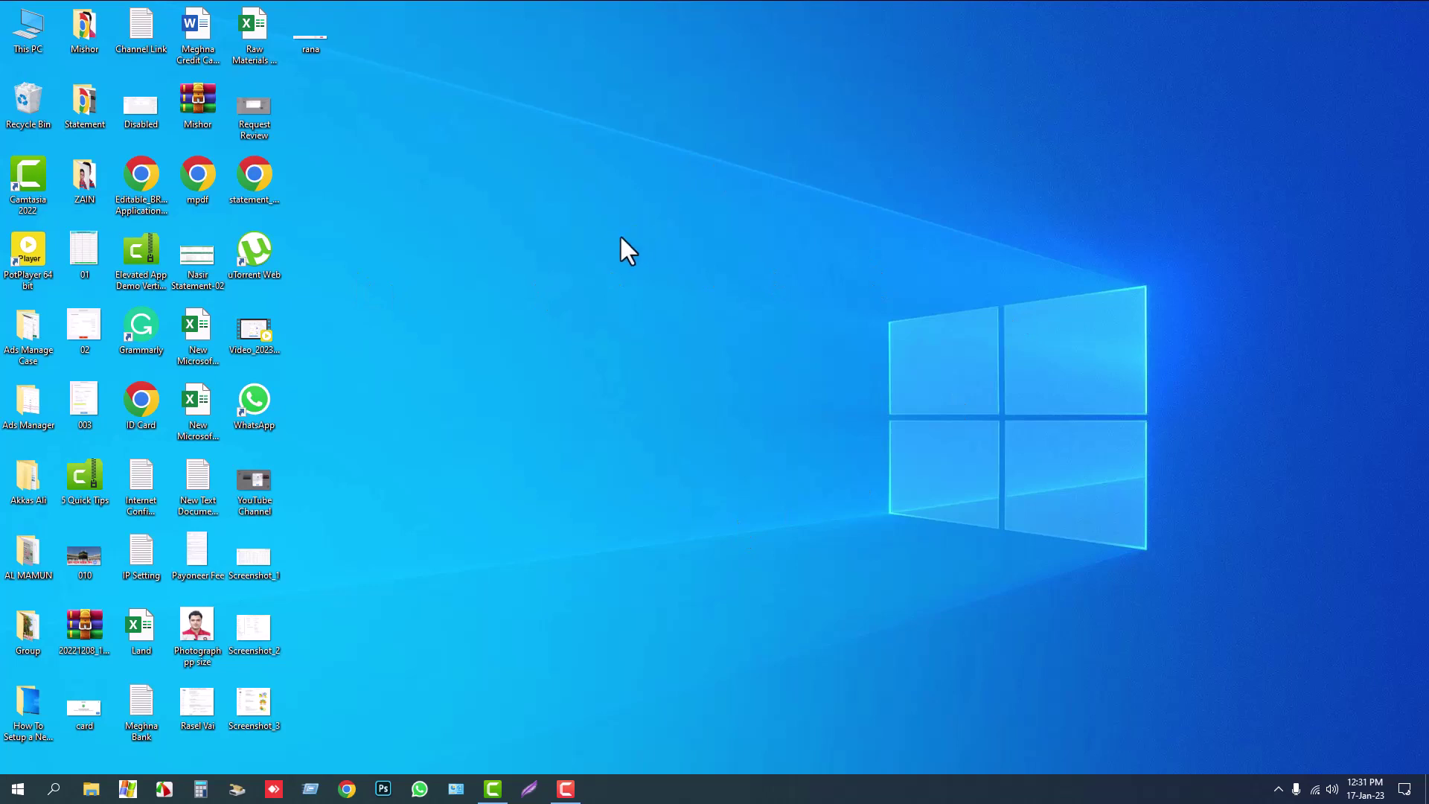
Open Chrome with the saved profile used for Facebook and go to the bookmarked Facebook site
click(347, 789)
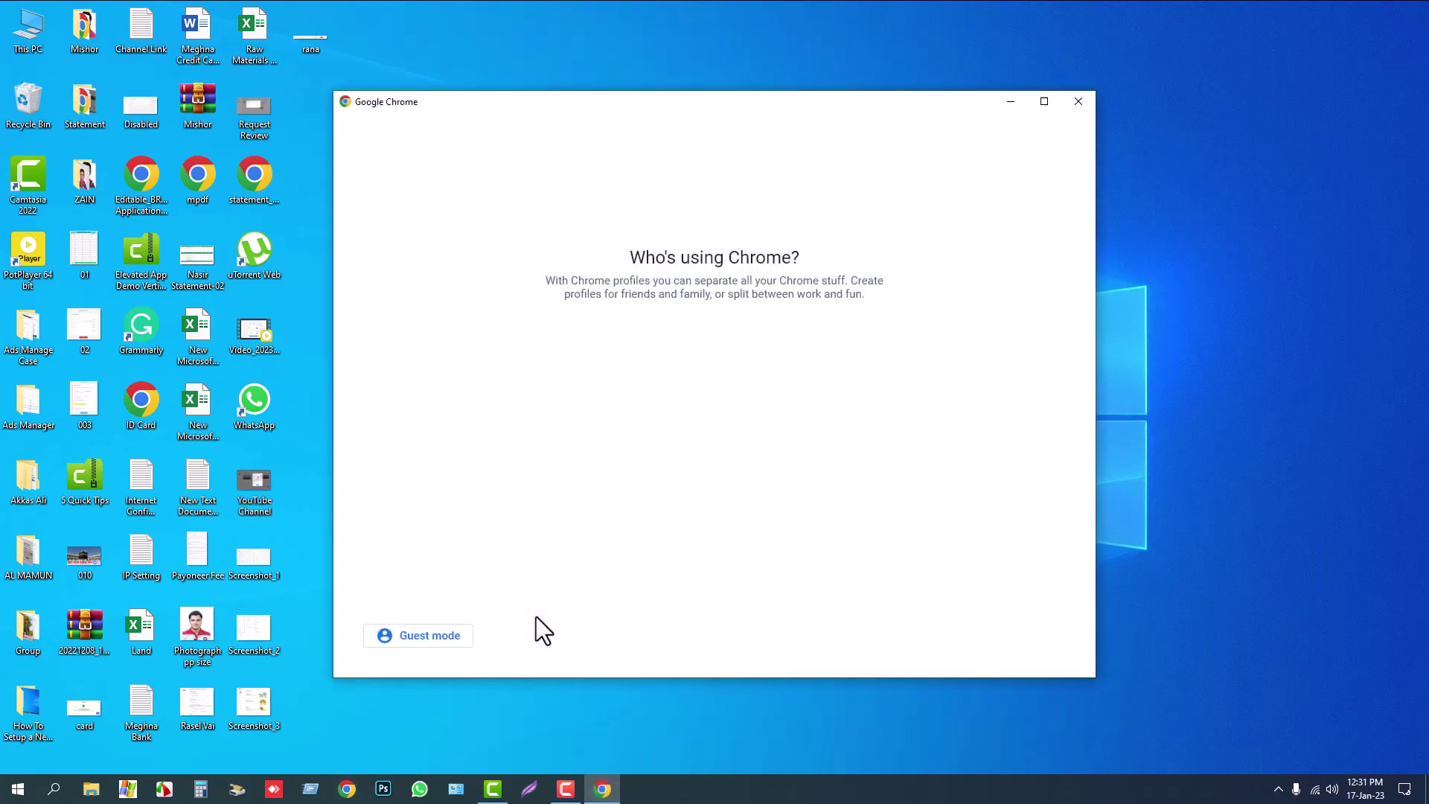
scroll(599, 565, down, 1)
click(590, 535)
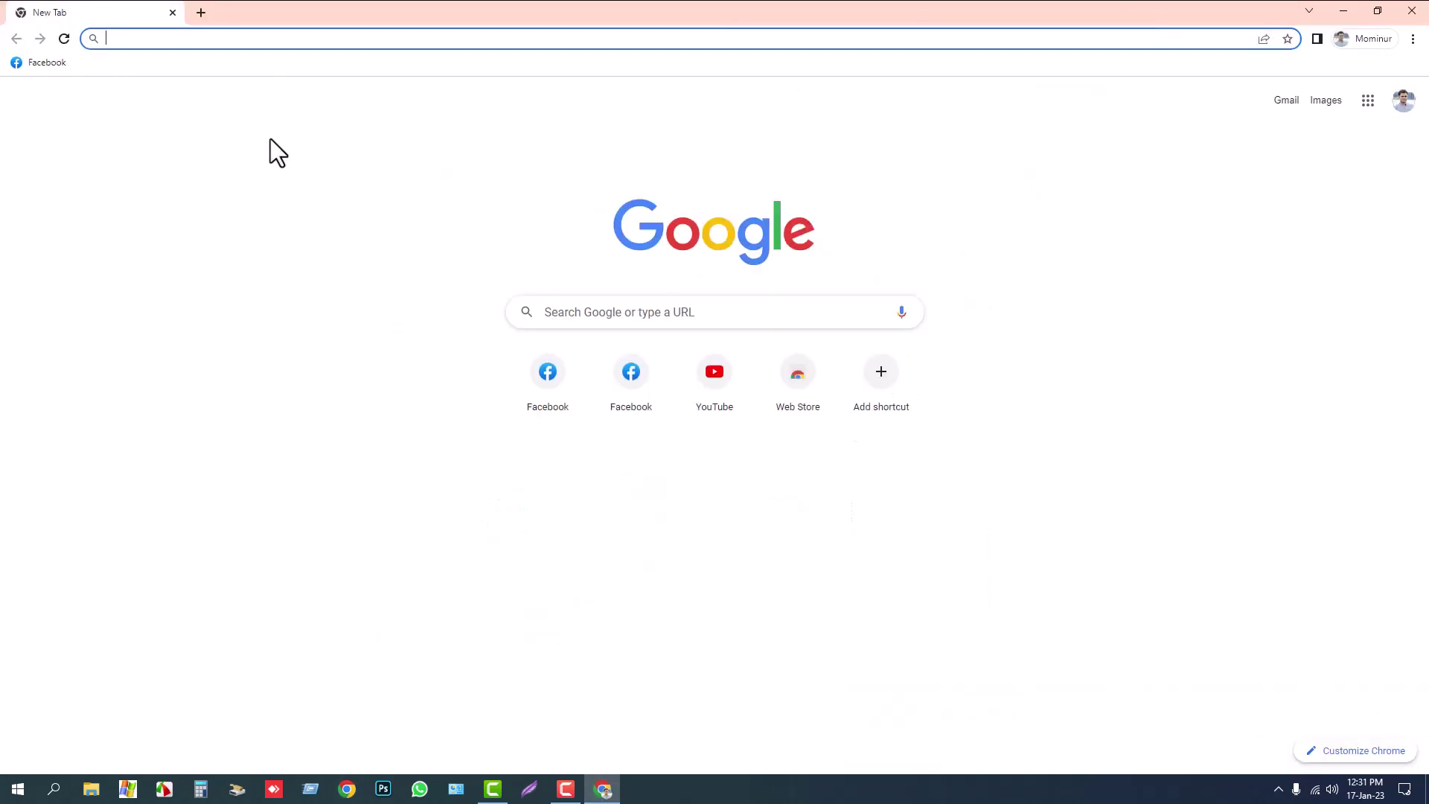
click(16, 65)
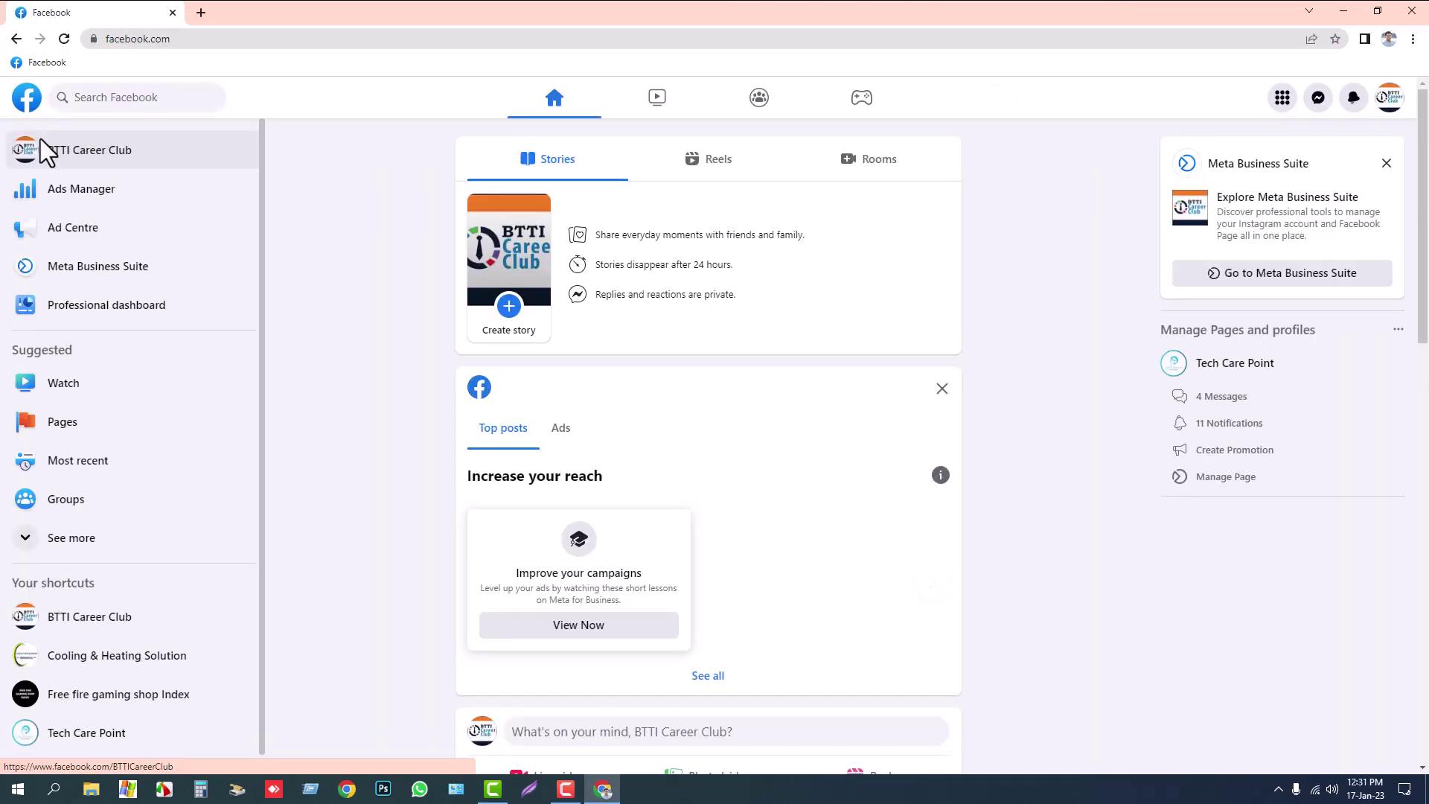
Switch from the BTTI Career Club page to the personal Facebook profile and open its Ads Manager
click(1389, 98)
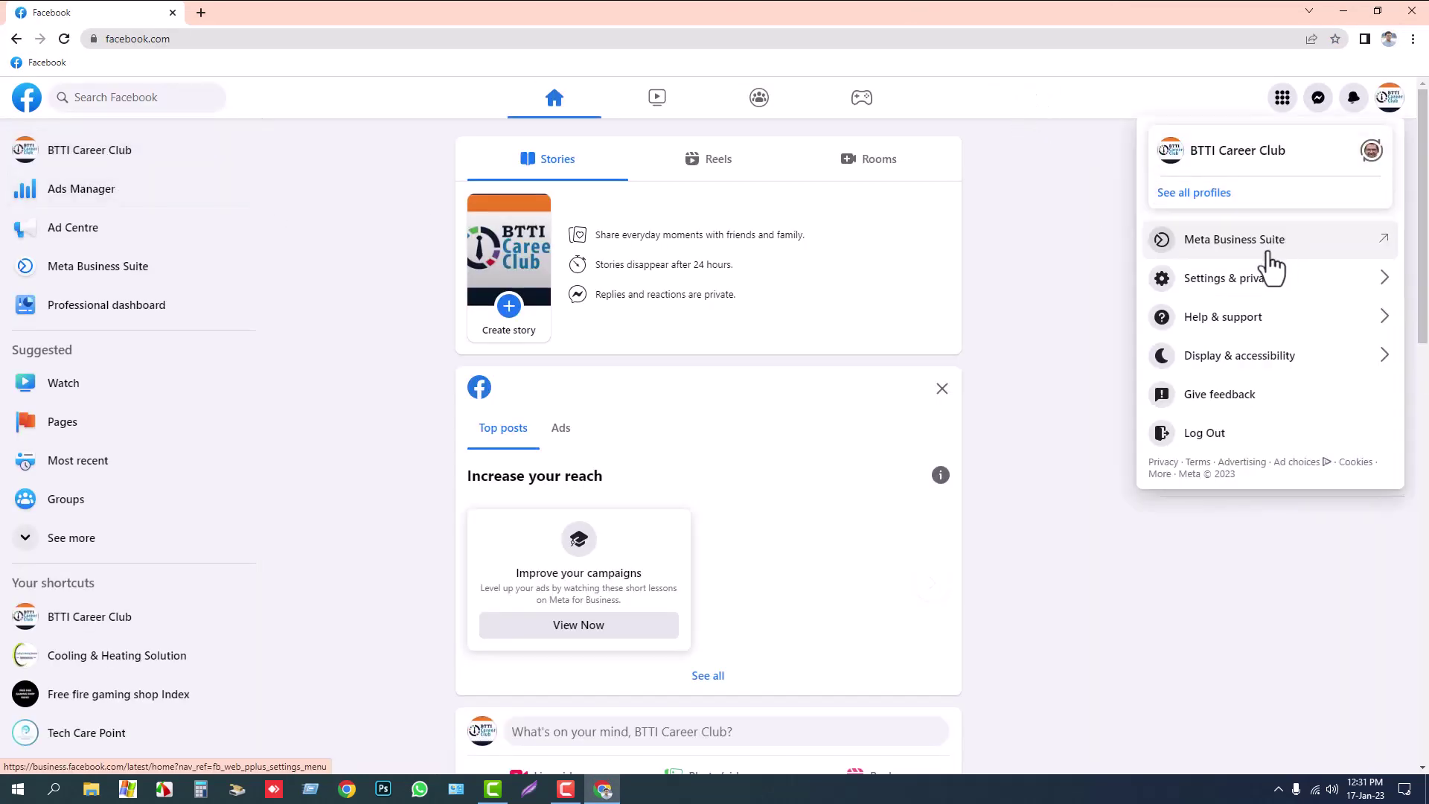
click(1255, 193)
click(1269, 229)
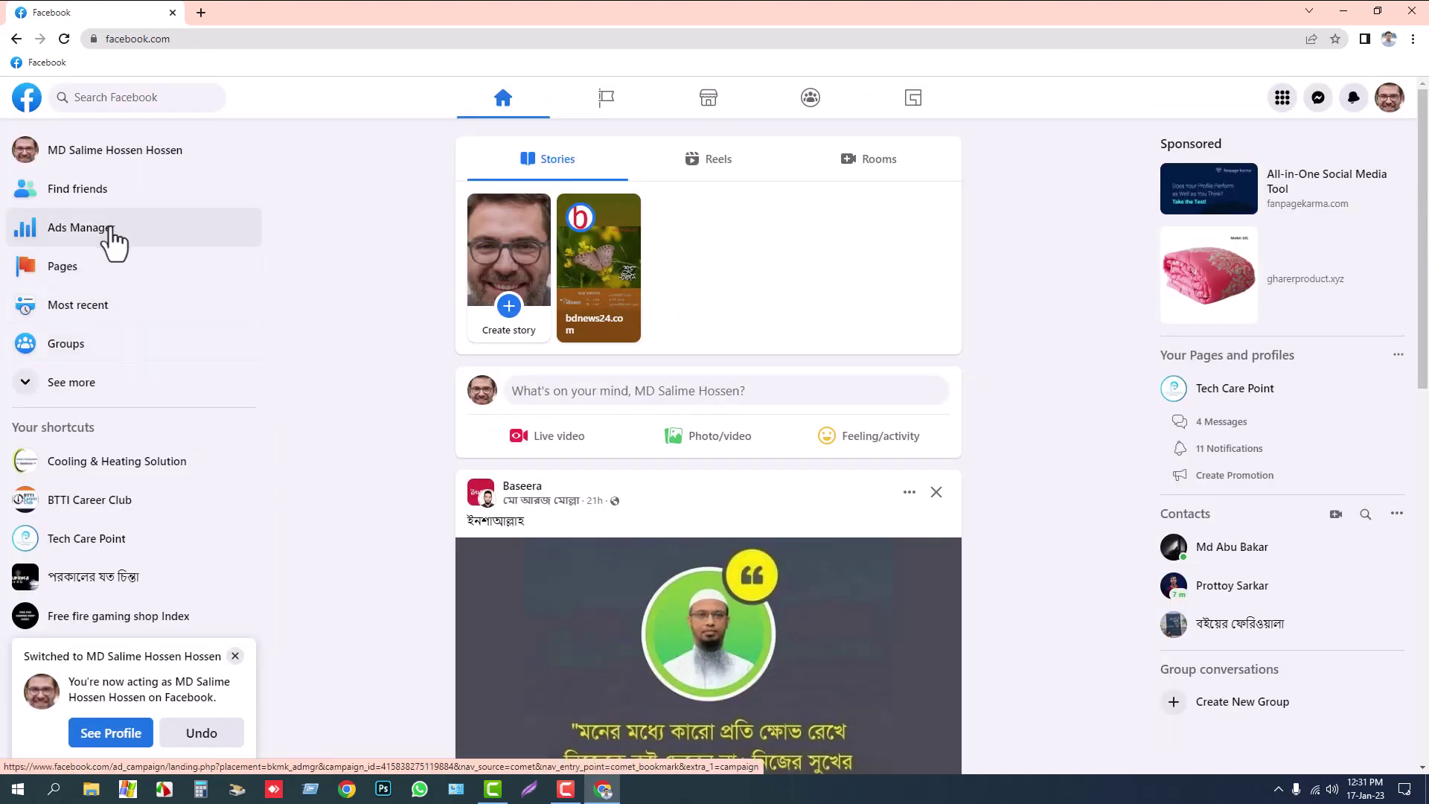
click(113, 233)
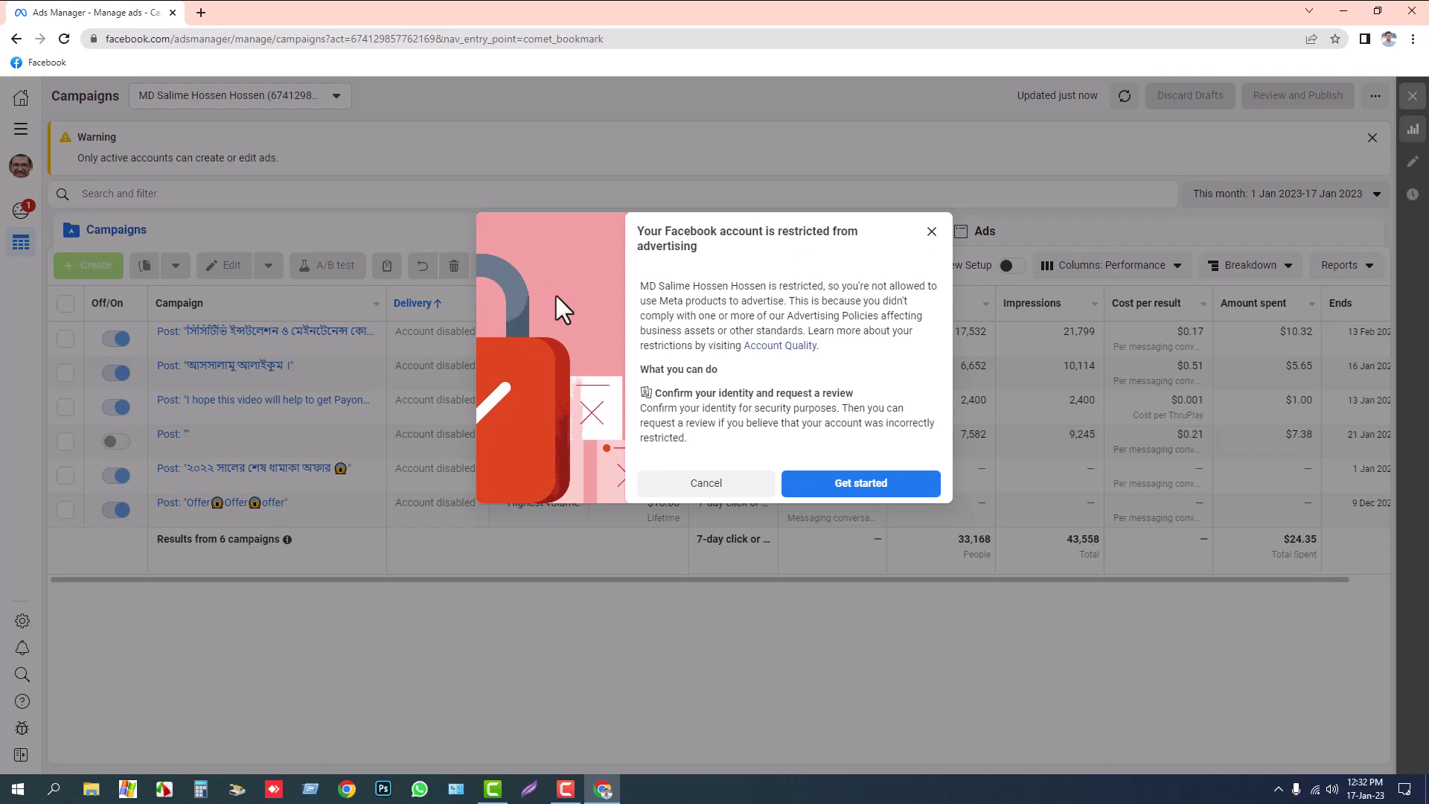
Start the identity confirmation for the restricted advertising account and complete the reCAPTCHA check
click(839, 484)
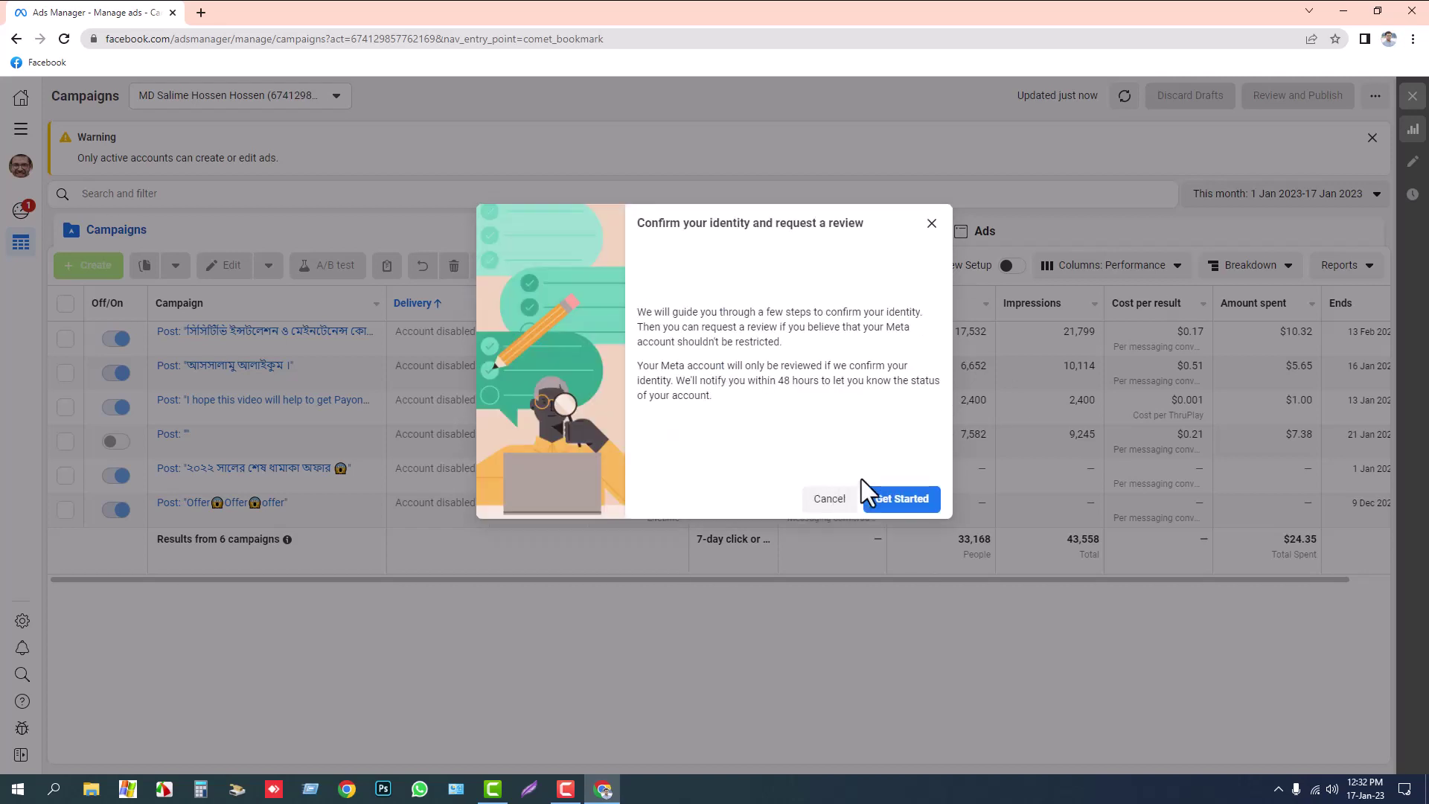
click(901, 501)
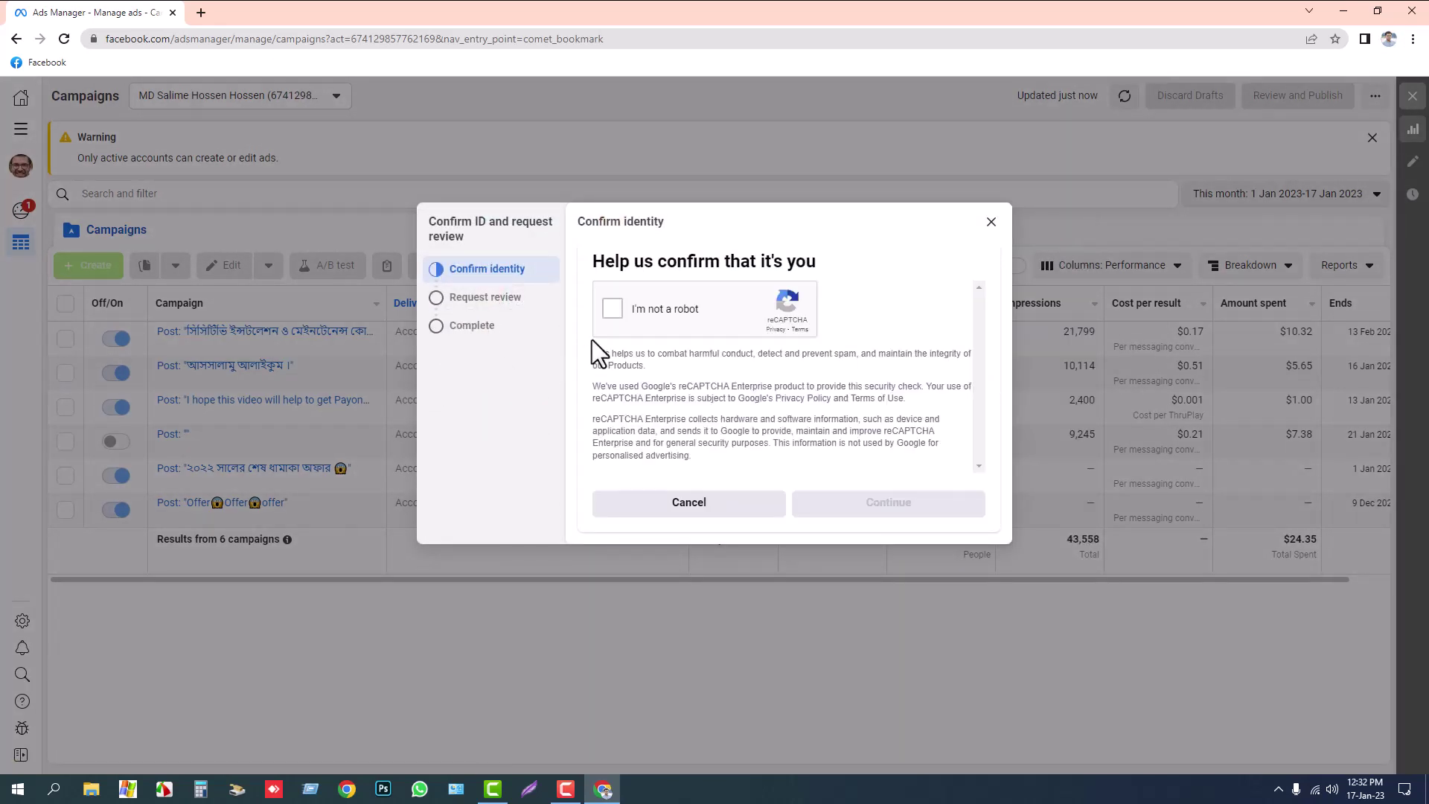
click(613, 308)
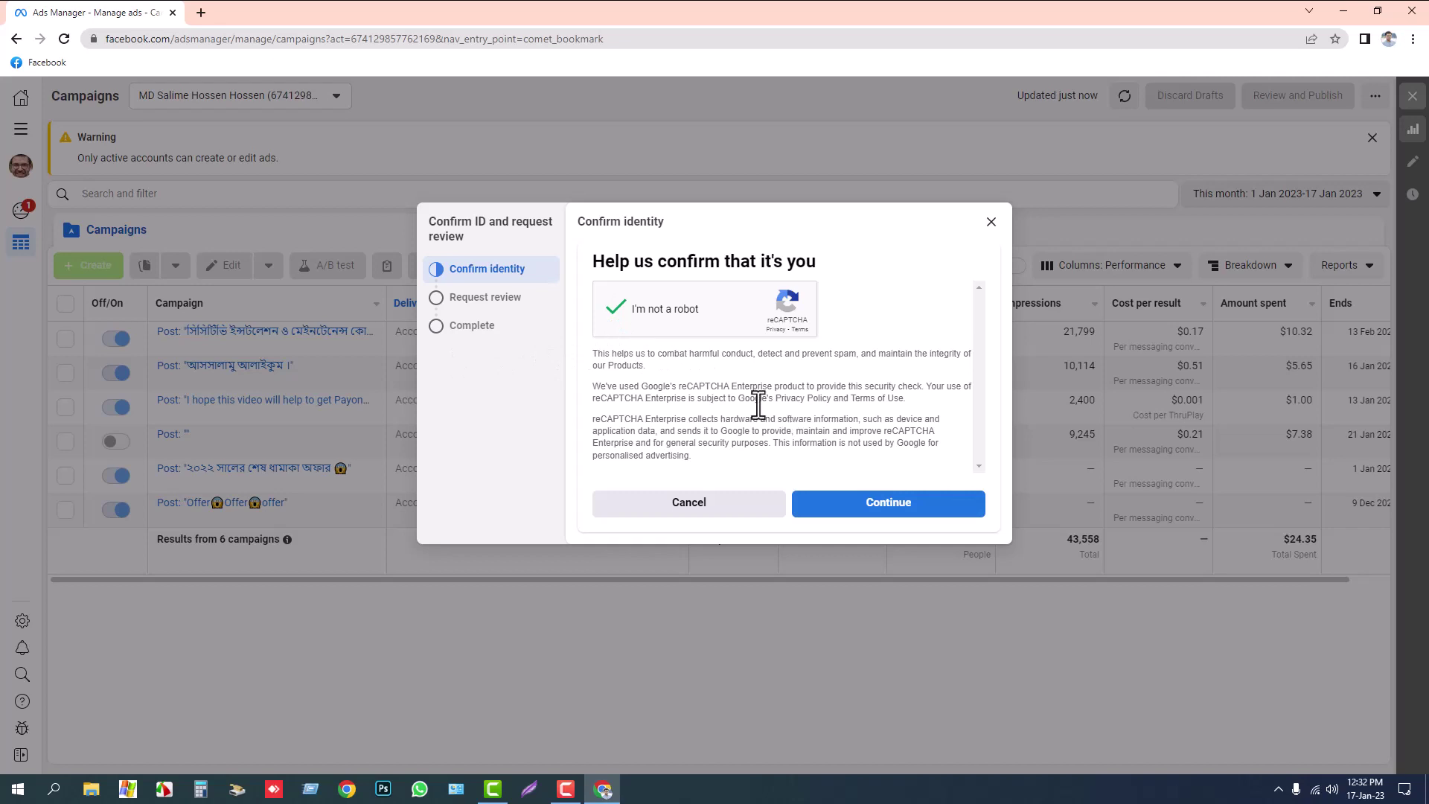
click(874, 508)
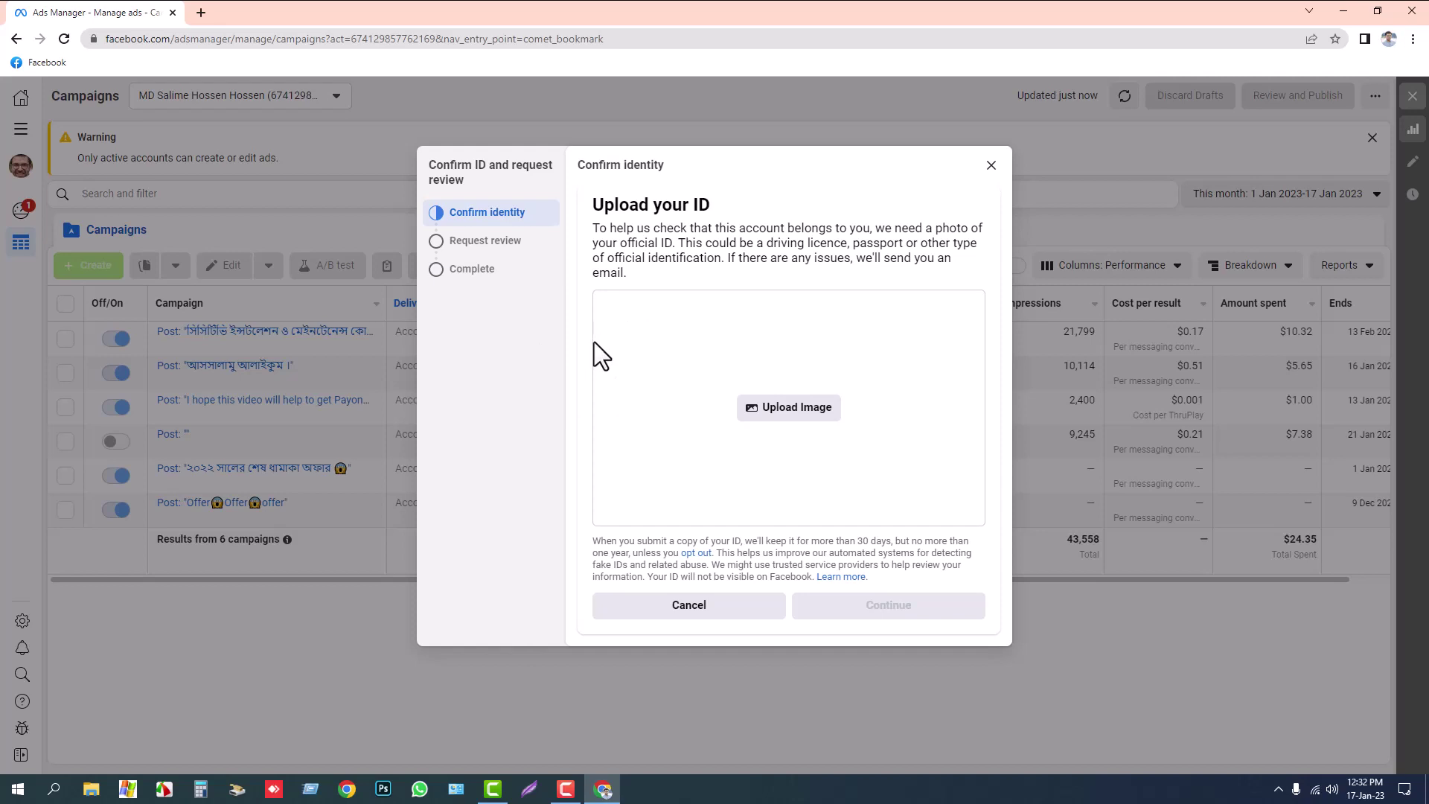
Upload the photo of the official ID from the Downloads folder, submit it and continue to the review request
click(766, 413)
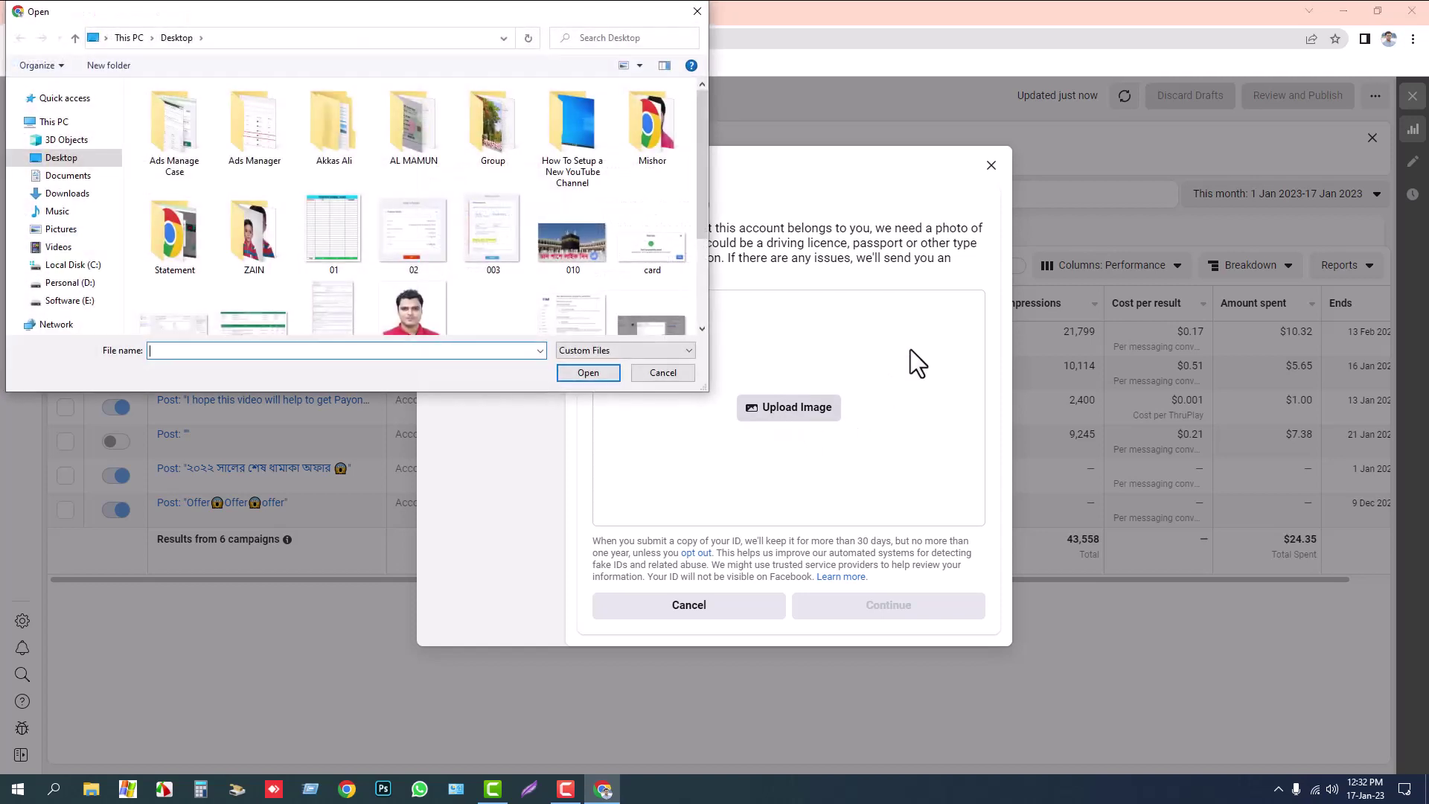
click(75, 195)
double_click(187, 168)
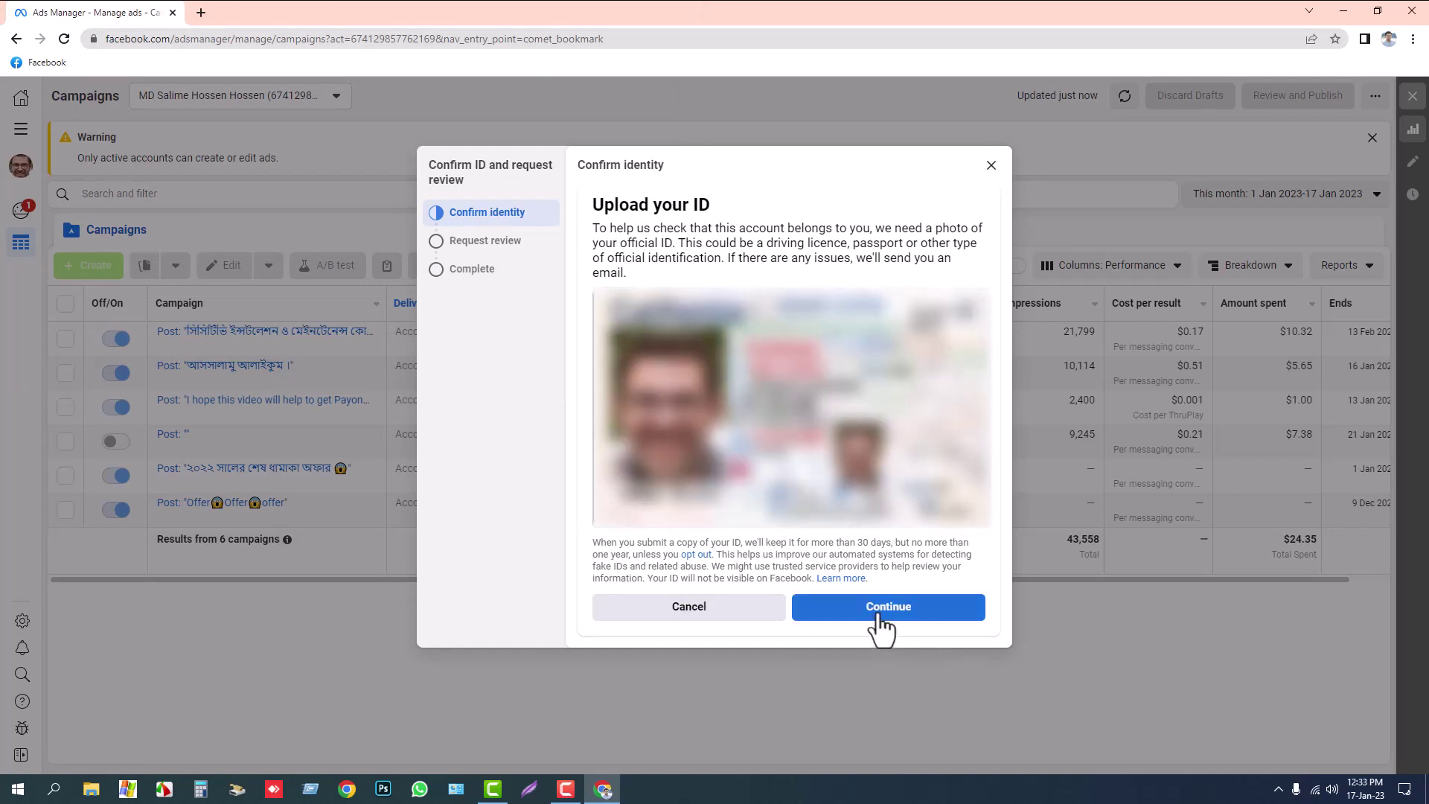
click(880, 607)
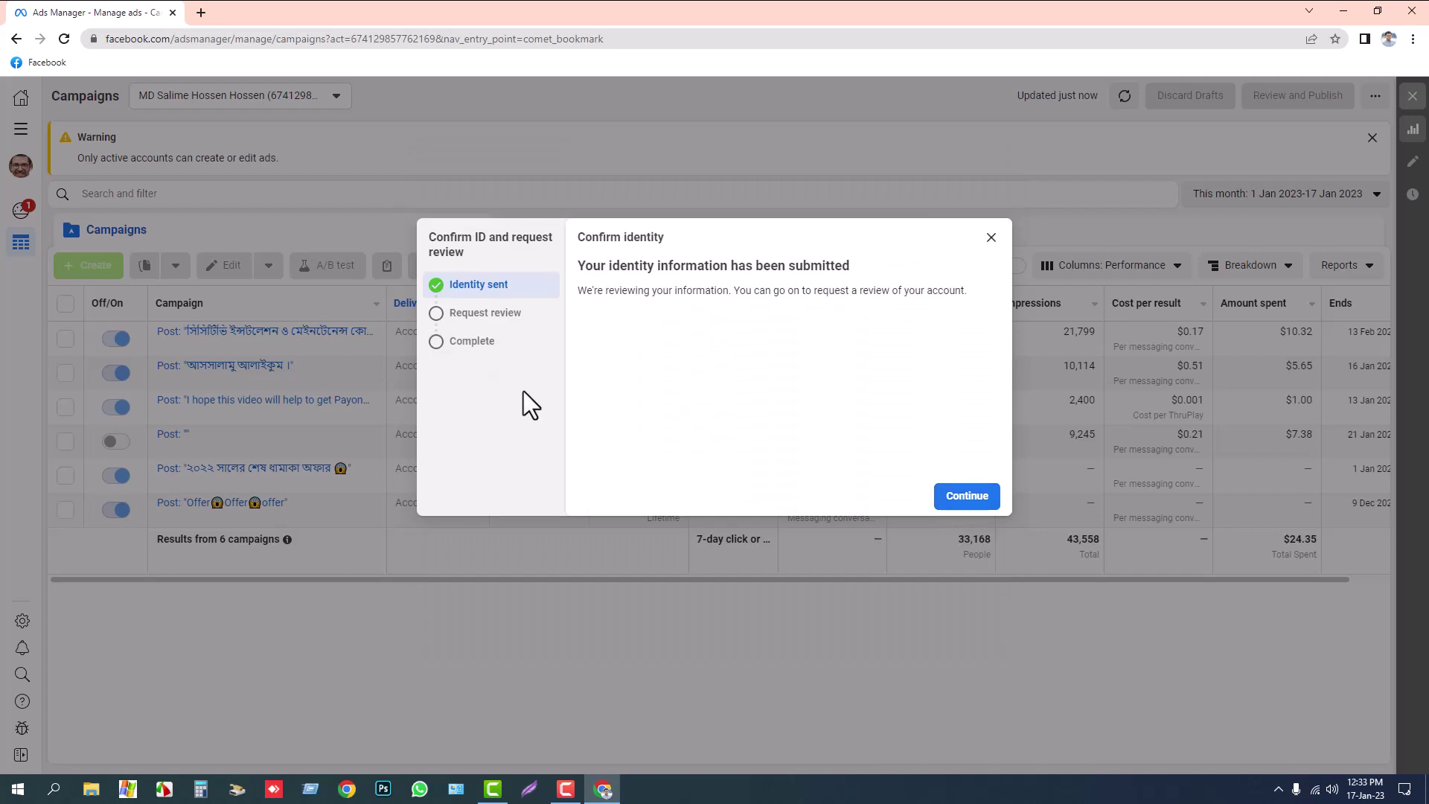
click(963, 496)
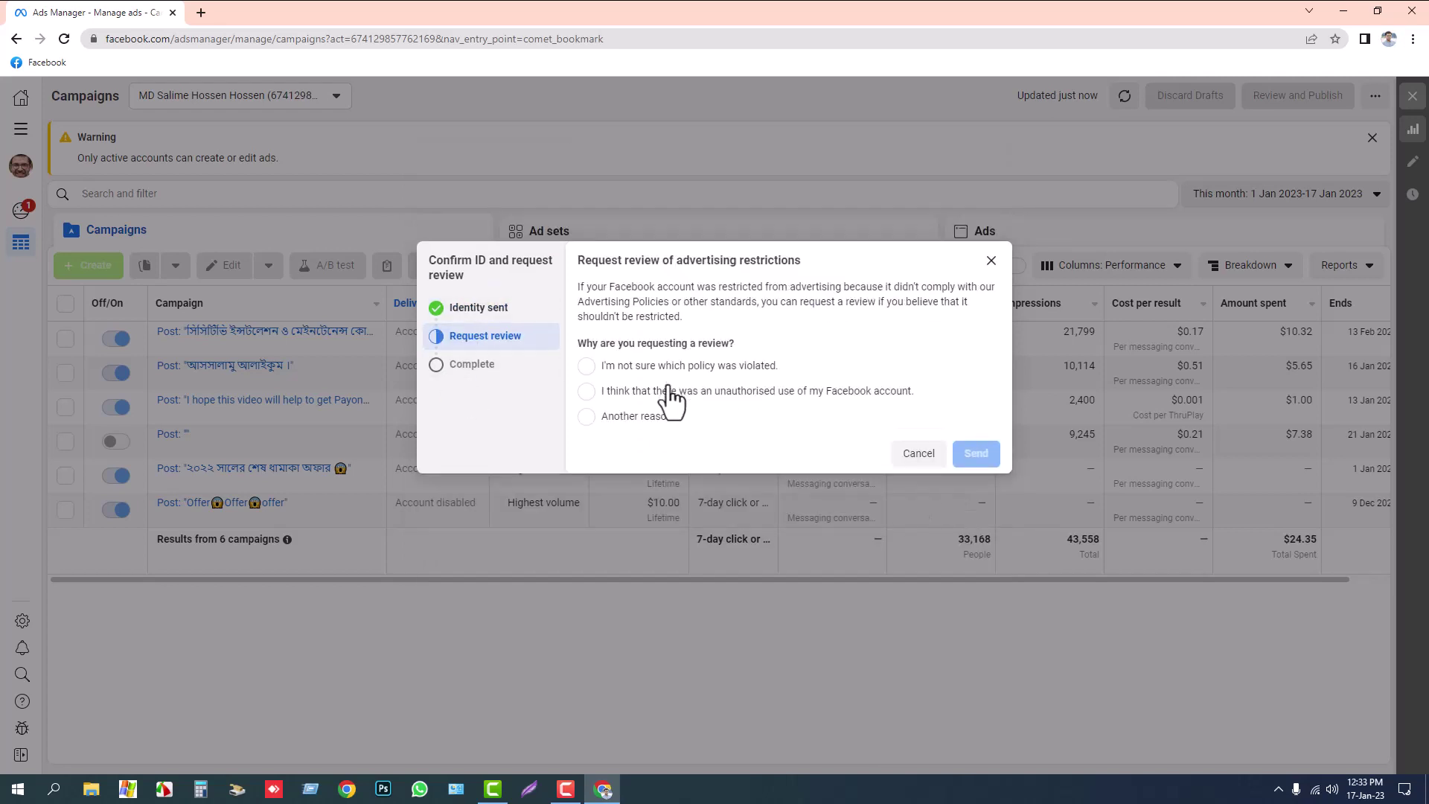
Choose "Another reason" for the review and fill it with the "For Ads Manager" message copied from the Request Review Message text file
click(588, 418)
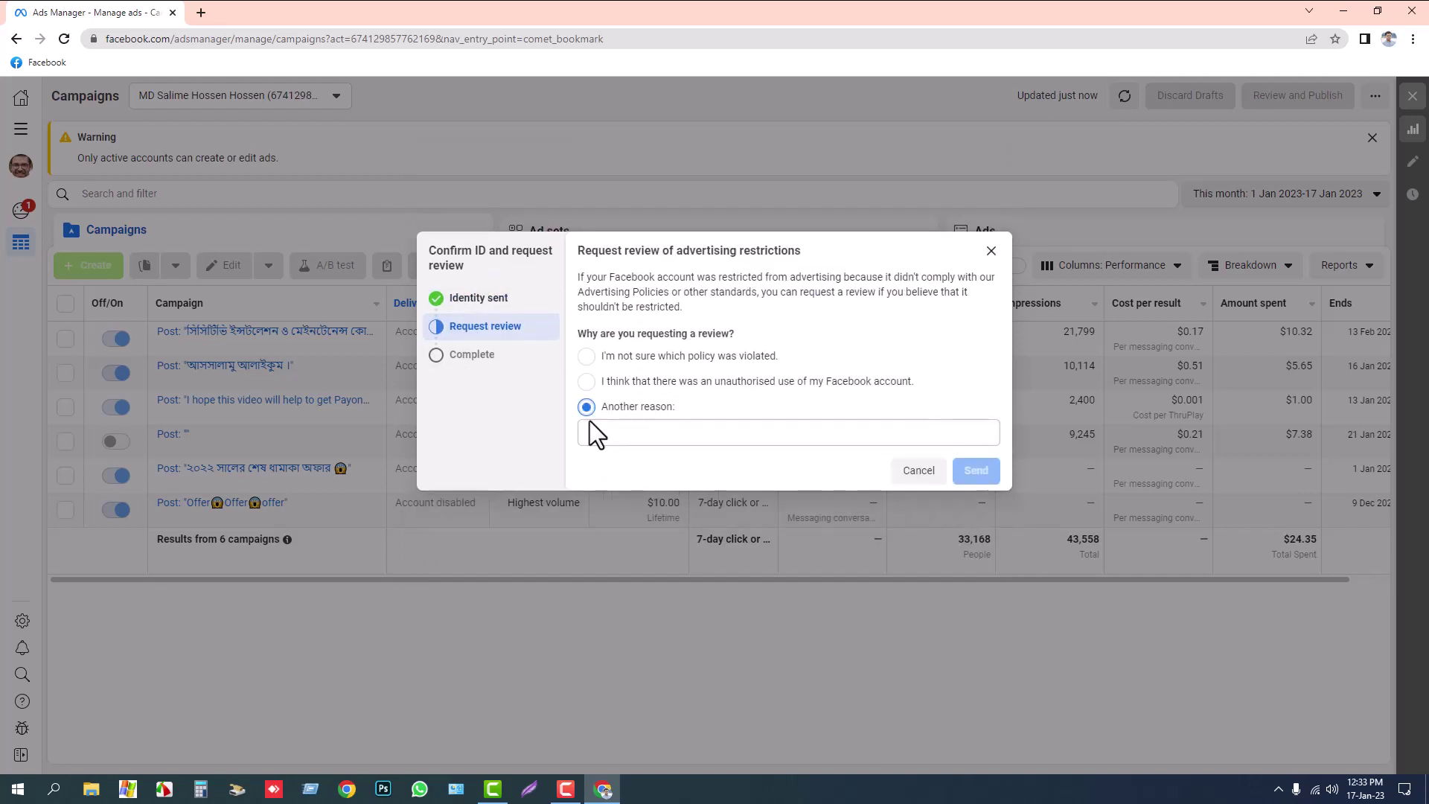
click(630, 436)
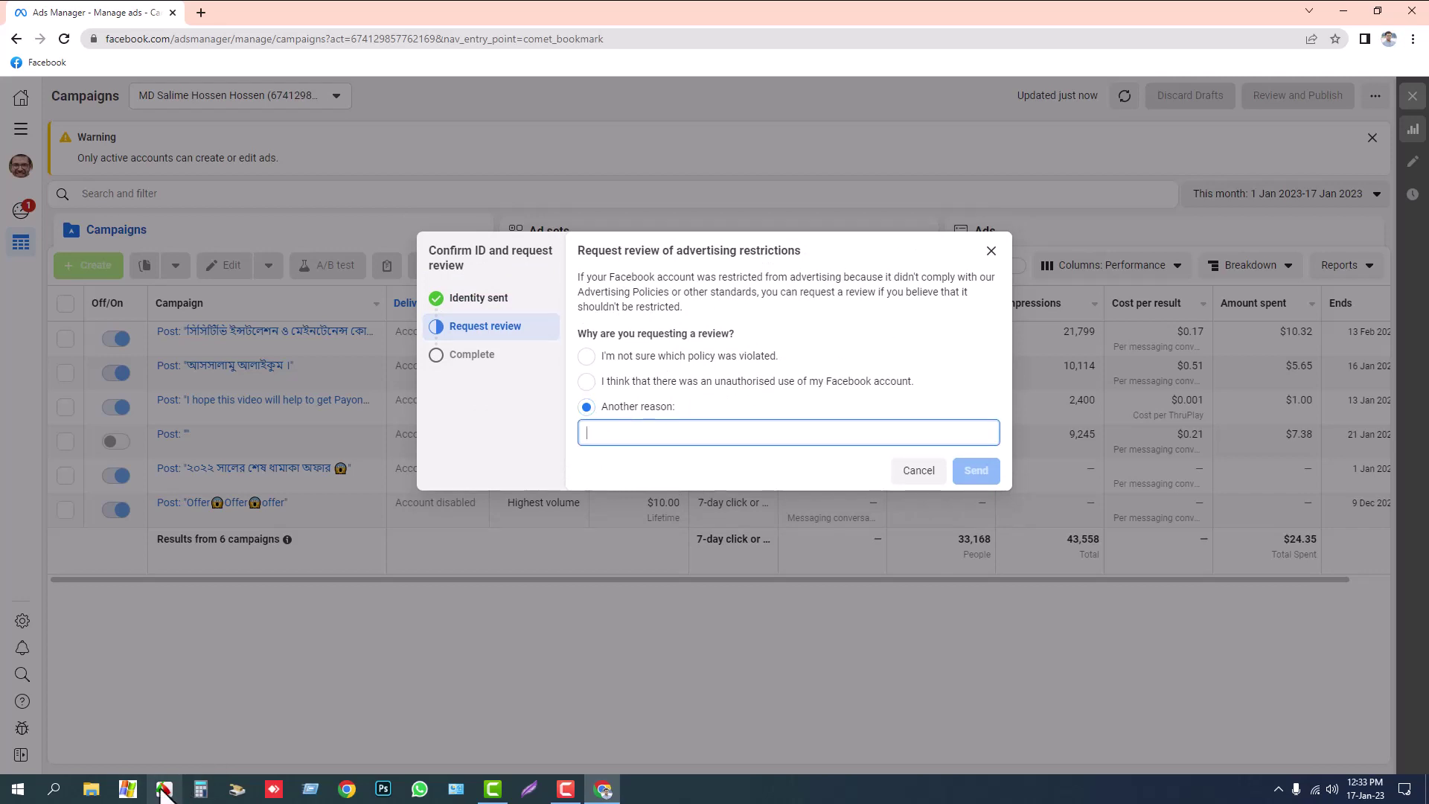
click(91, 788)
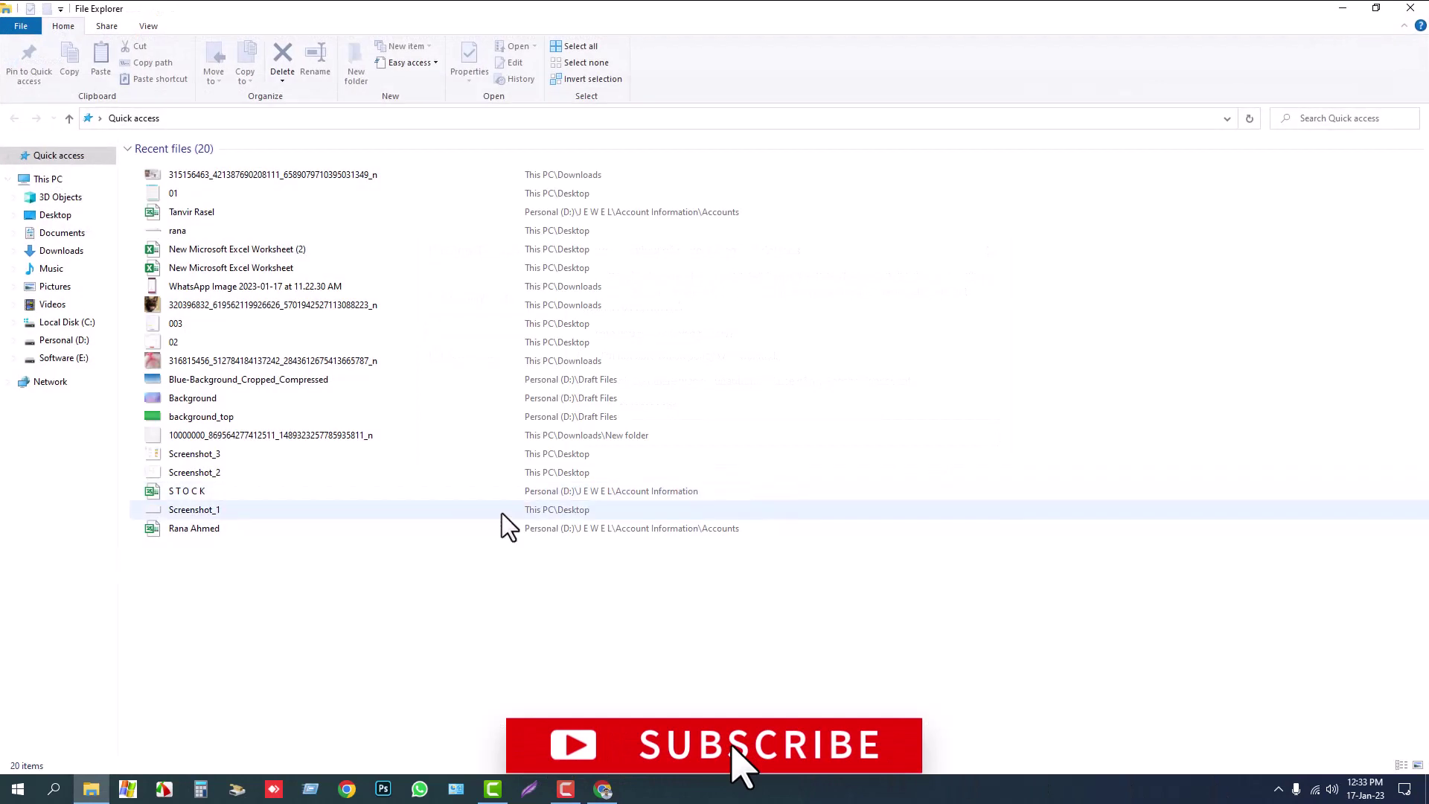
double_click(503, 523)
drag(513, 214, 89, 174)
right_click(122, 180)
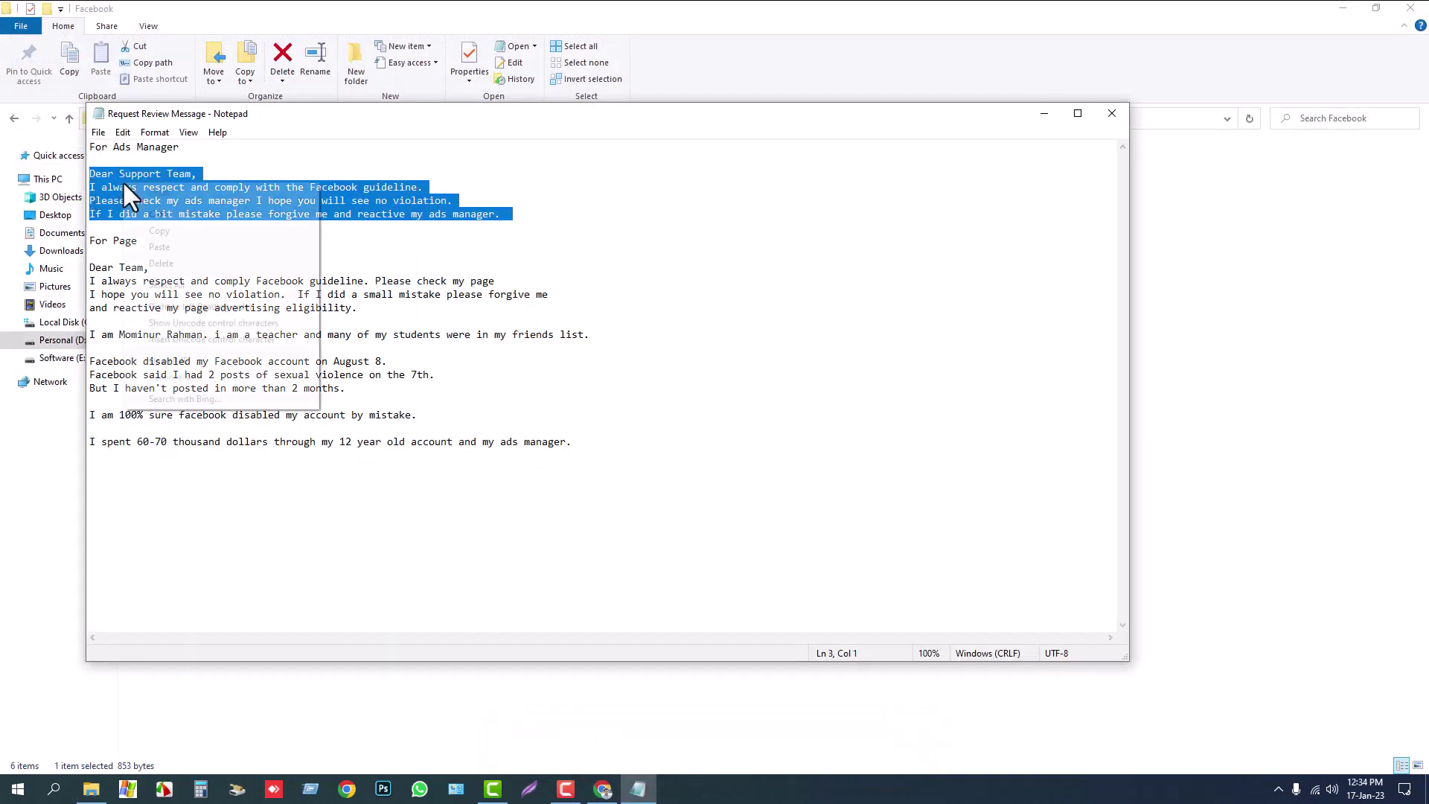
click(159, 230)
click(1112, 113)
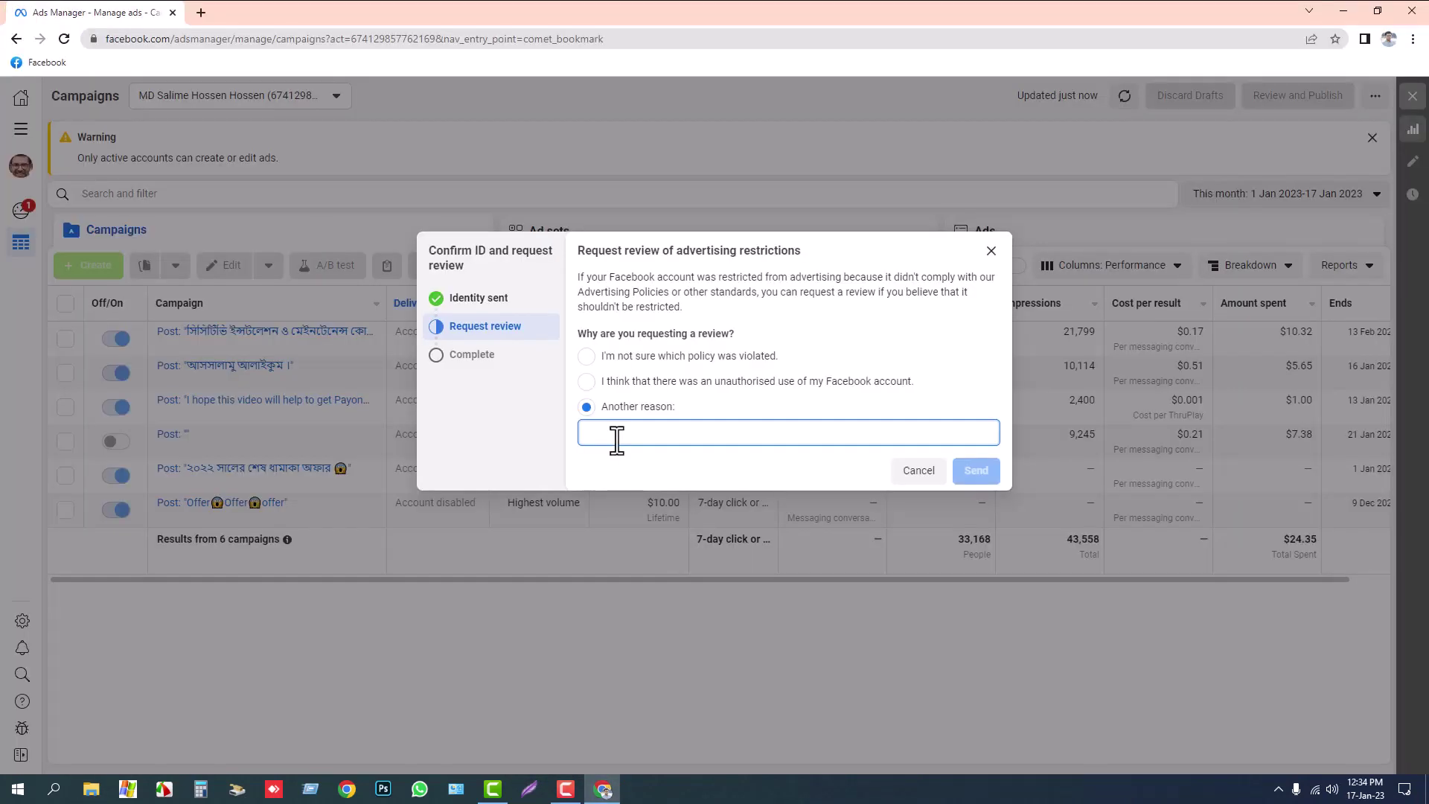
key(ctrl+v)
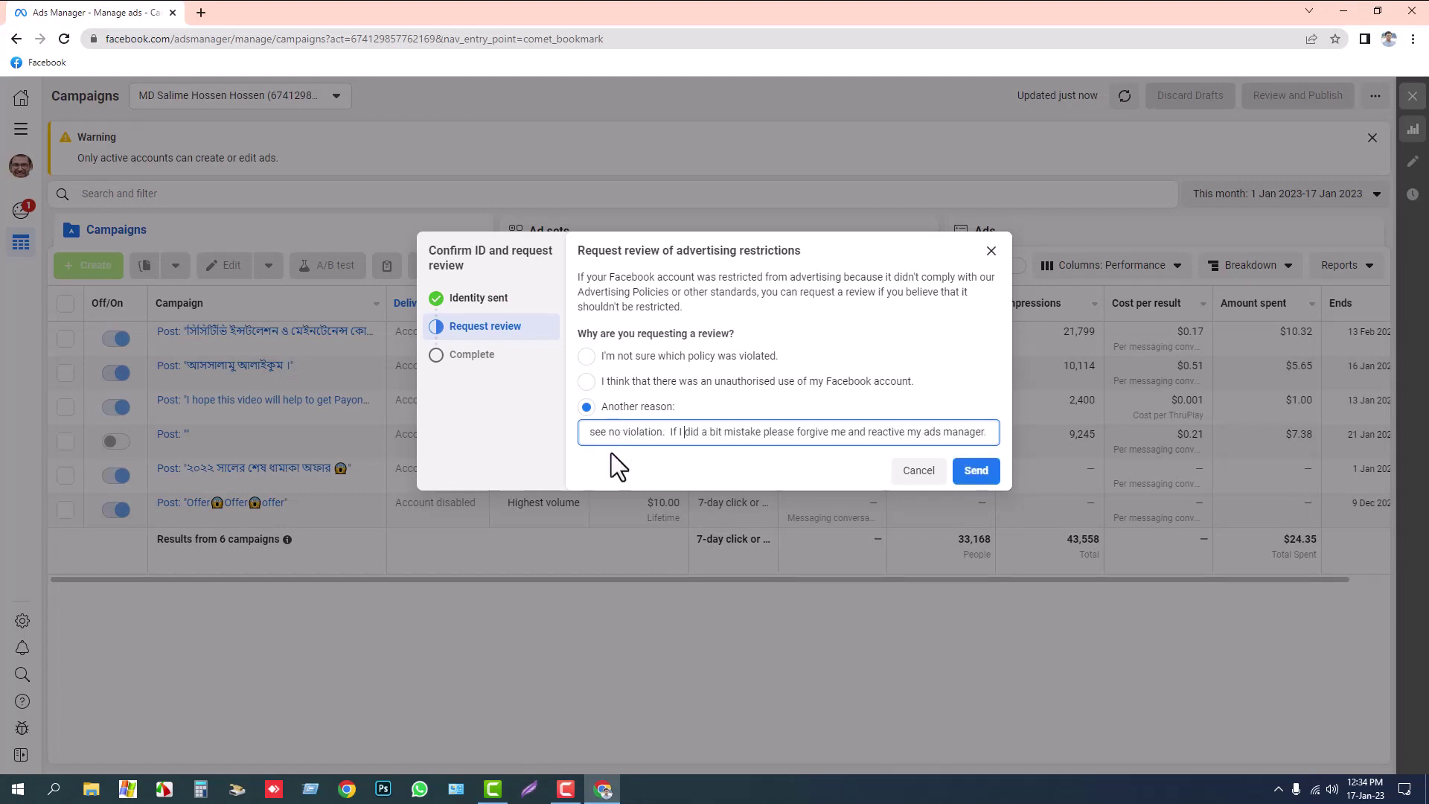
Read through the whole appeal message in the reason field, from its greeting to the final sentence
key(Left)
key(Left)
key(Left)
key(Left)
key(Left)
key(Left)
key(Left)
key(Left)
key(Left)
key(Left)
key(Left)
key(Left)
key(Left)
key(Left)
key(Left)
key(Left)
key(Left)
key(Left)
key(Left)
key(Left)
key(Left)
key(Left)
key(Left)
key(Left)
key(Left)
key(Left)
key(Left)
key(Left)
key(Left)
key(Left)
key(Left)
key(Left)
key(Left)
key(Left)
key(Left)
key(Left)
key(Left)
key(Left)
key(Left)
key(Left)
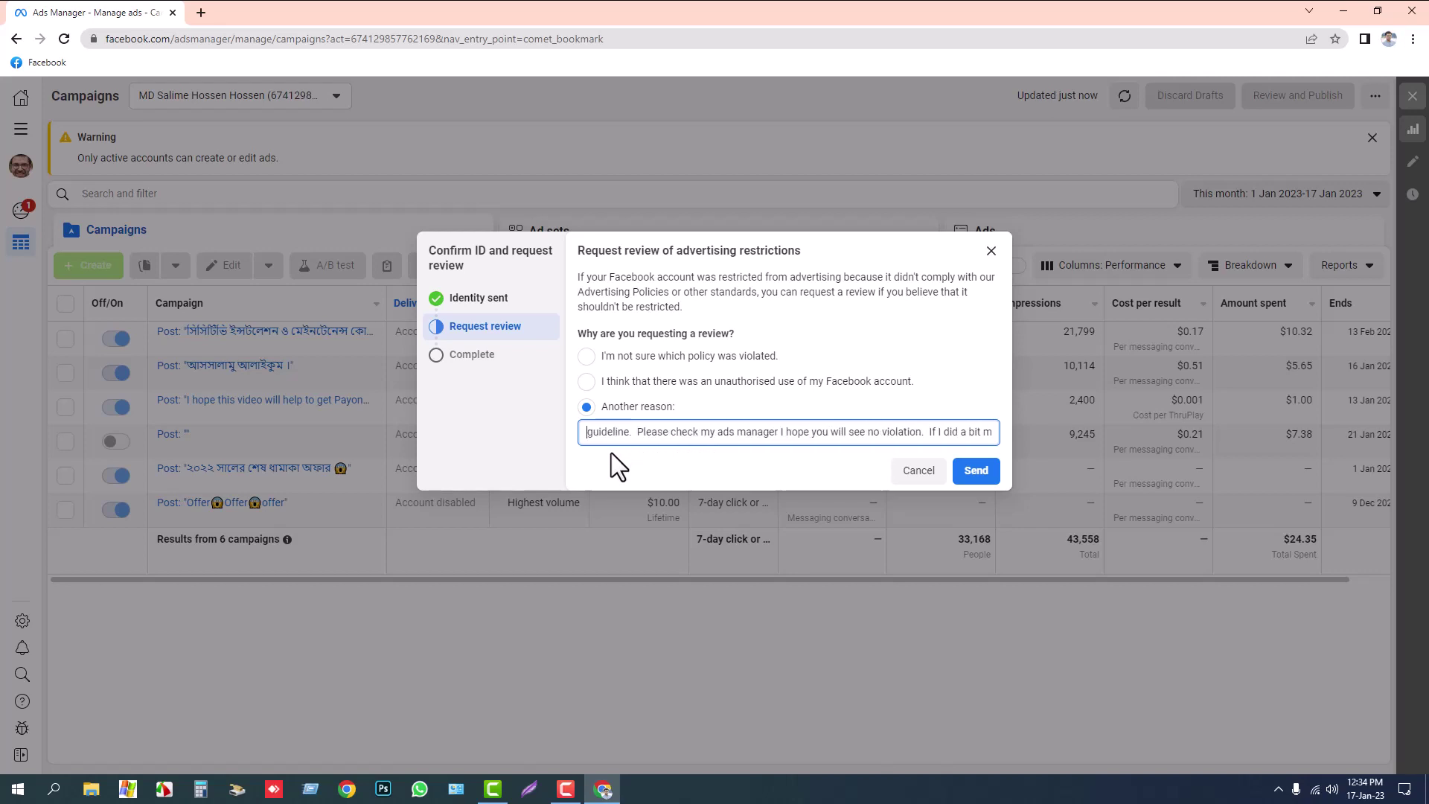
key(Left)
key(Left)
key(Left)
key(Left)
key(Left)
key(Left)
key(Left)
key(Left)
key(Left)
key(Left)
key(Left)
key(Left)
key(Left)
key(Left)
key(Left)
key(Left)
key(Left)
key(Left)
key(Left)
key(Left)
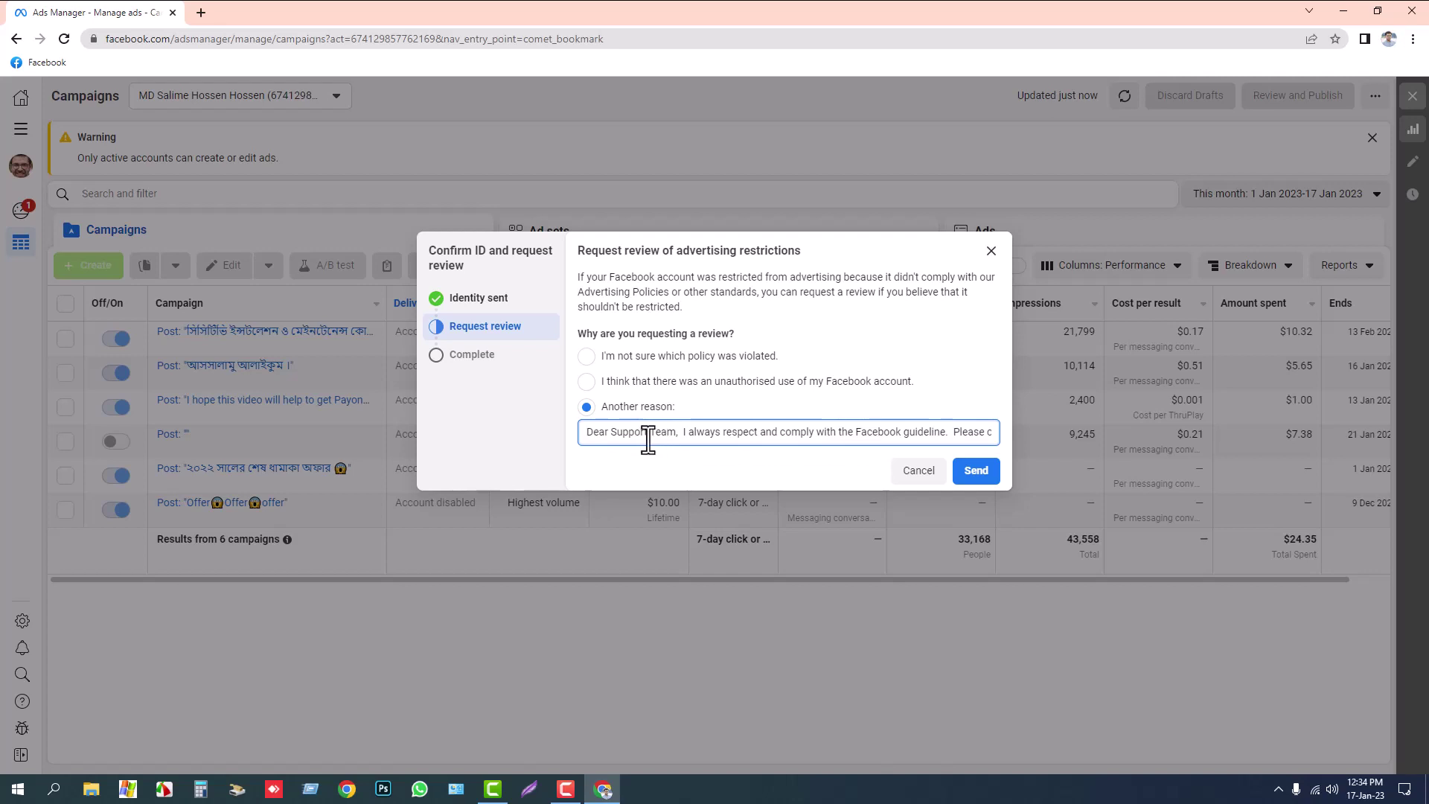
key(Left)
key(Left)
key(Left)
key(Left)
key(Left)
key(Left)
key(Left)
key(Left)
key(Left)
key(Left)
drag(952, 436, 994, 435)
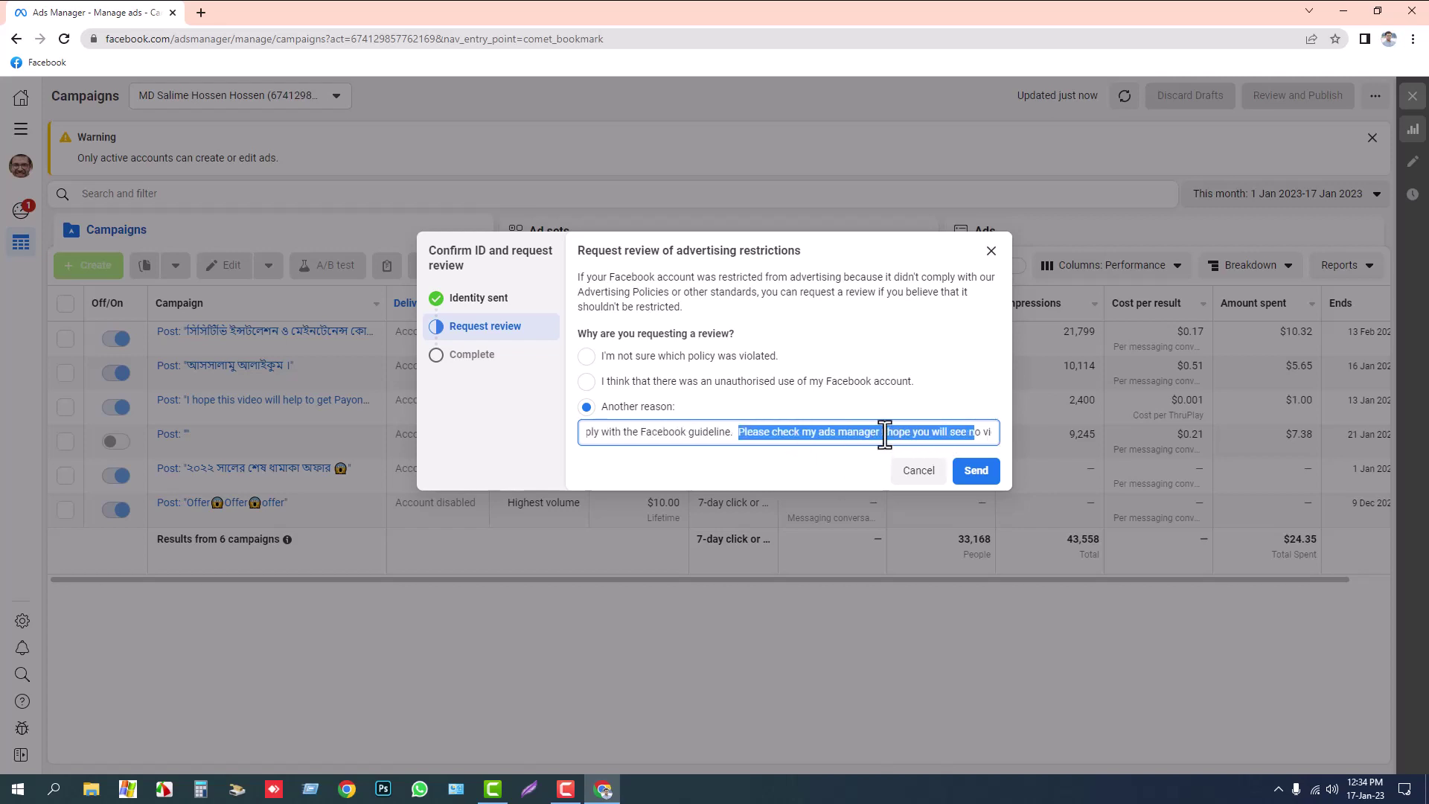
click(884, 436)
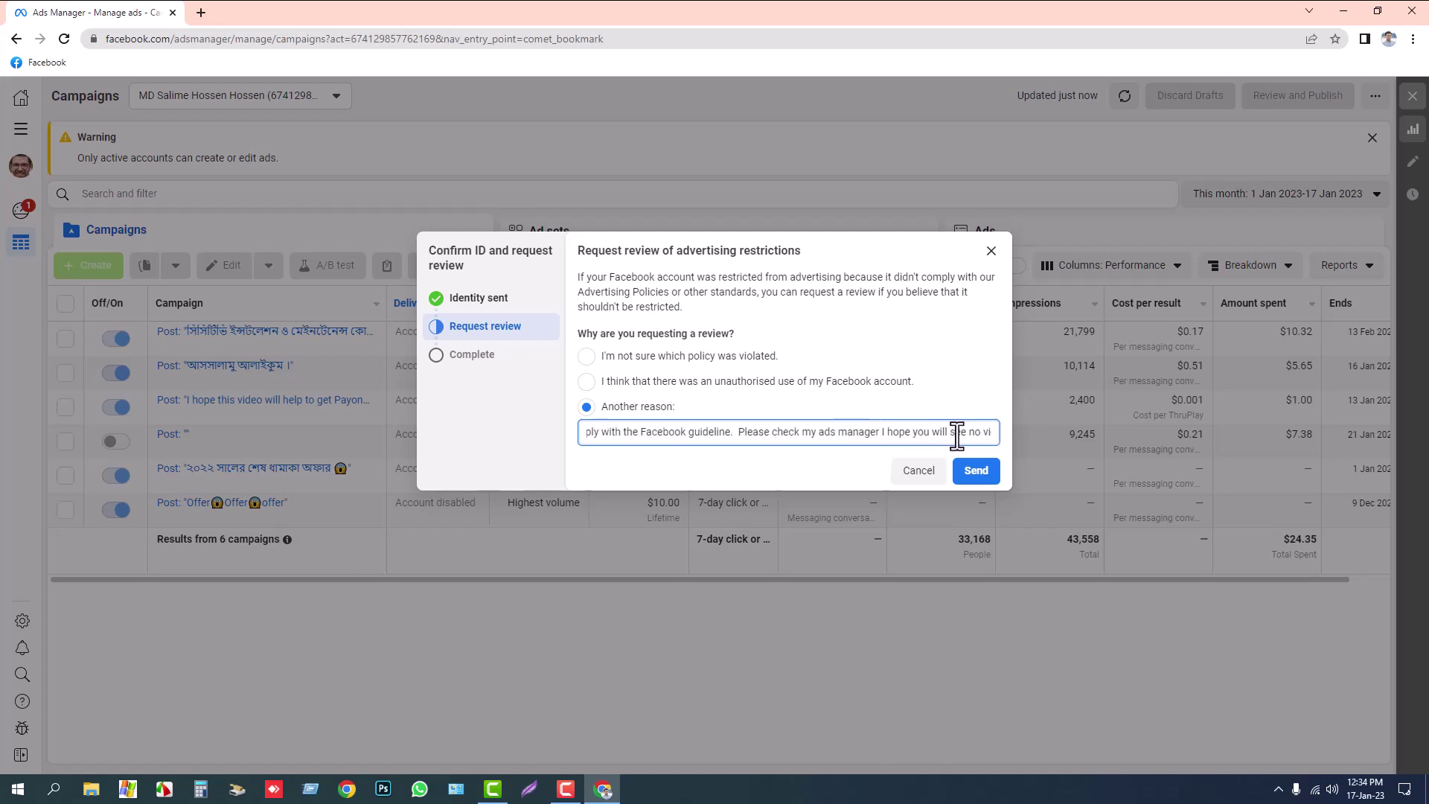
key(End)
click(730, 434)
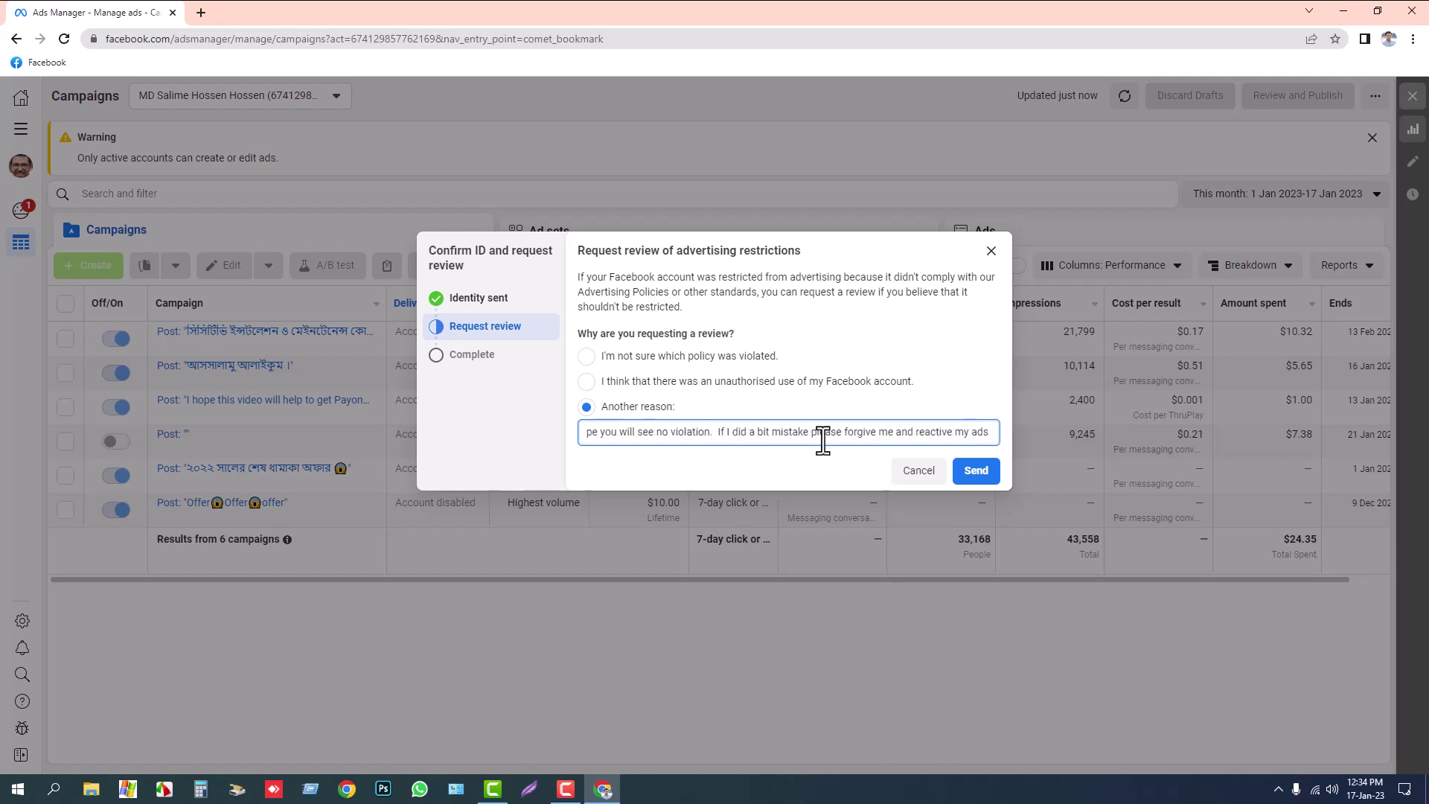
drag(902, 435, 981, 434)
click(981, 434)
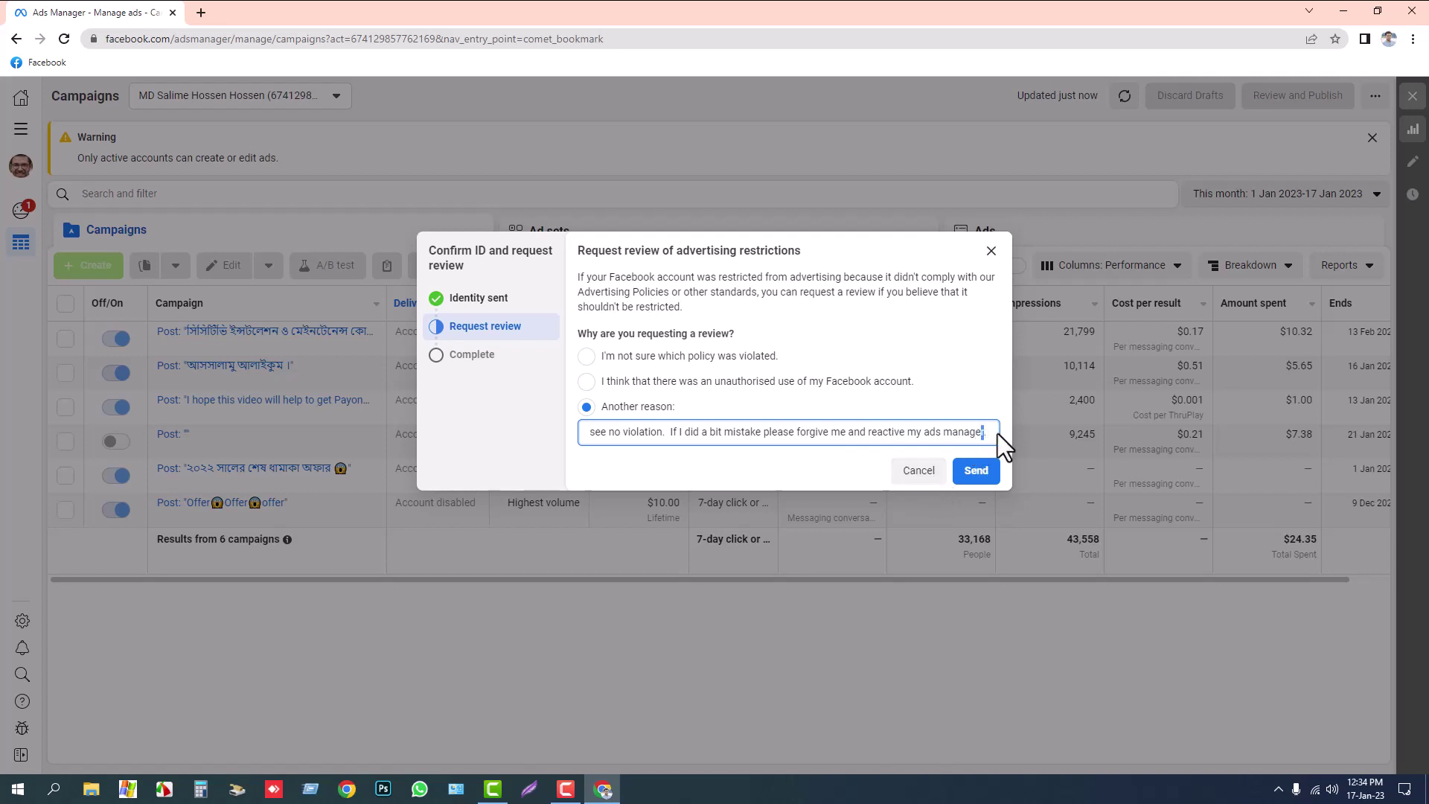
click(1002, 433)
Send the advertising restriction review request and close the completed dialog
click(961, 470)
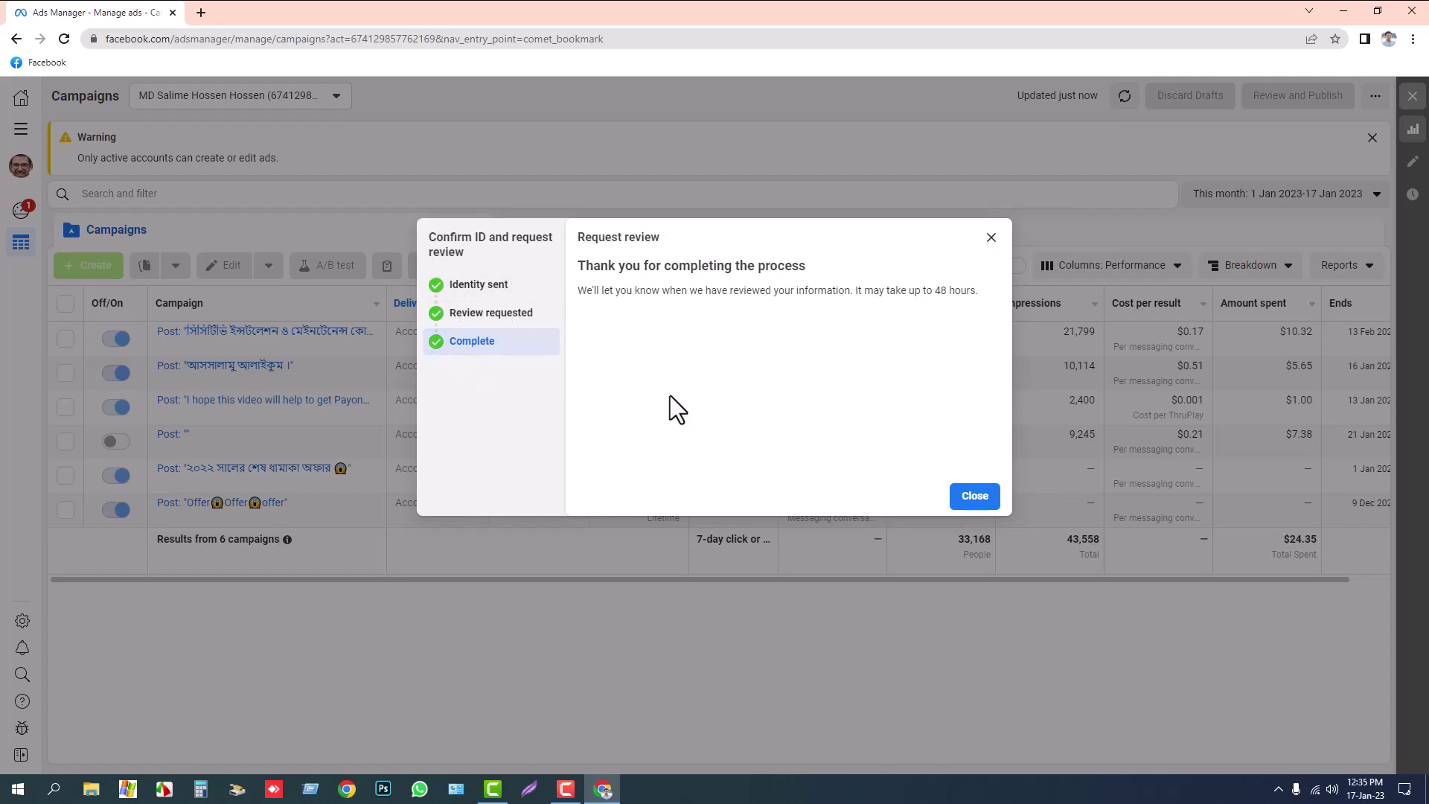
click(974, 496)
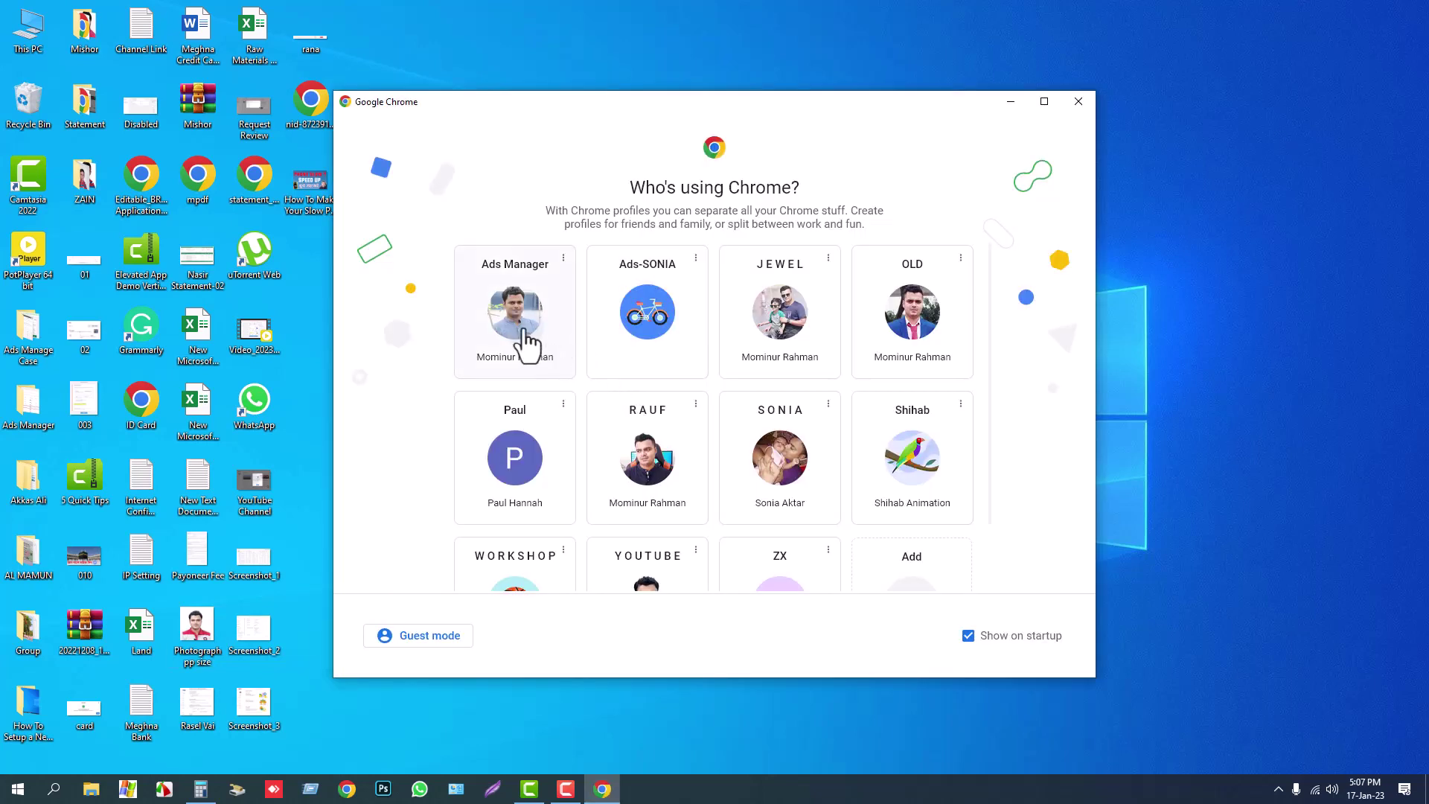
Open Chrome with the Ads Manager profile and go to its Gmail inbox
click(515, 313)
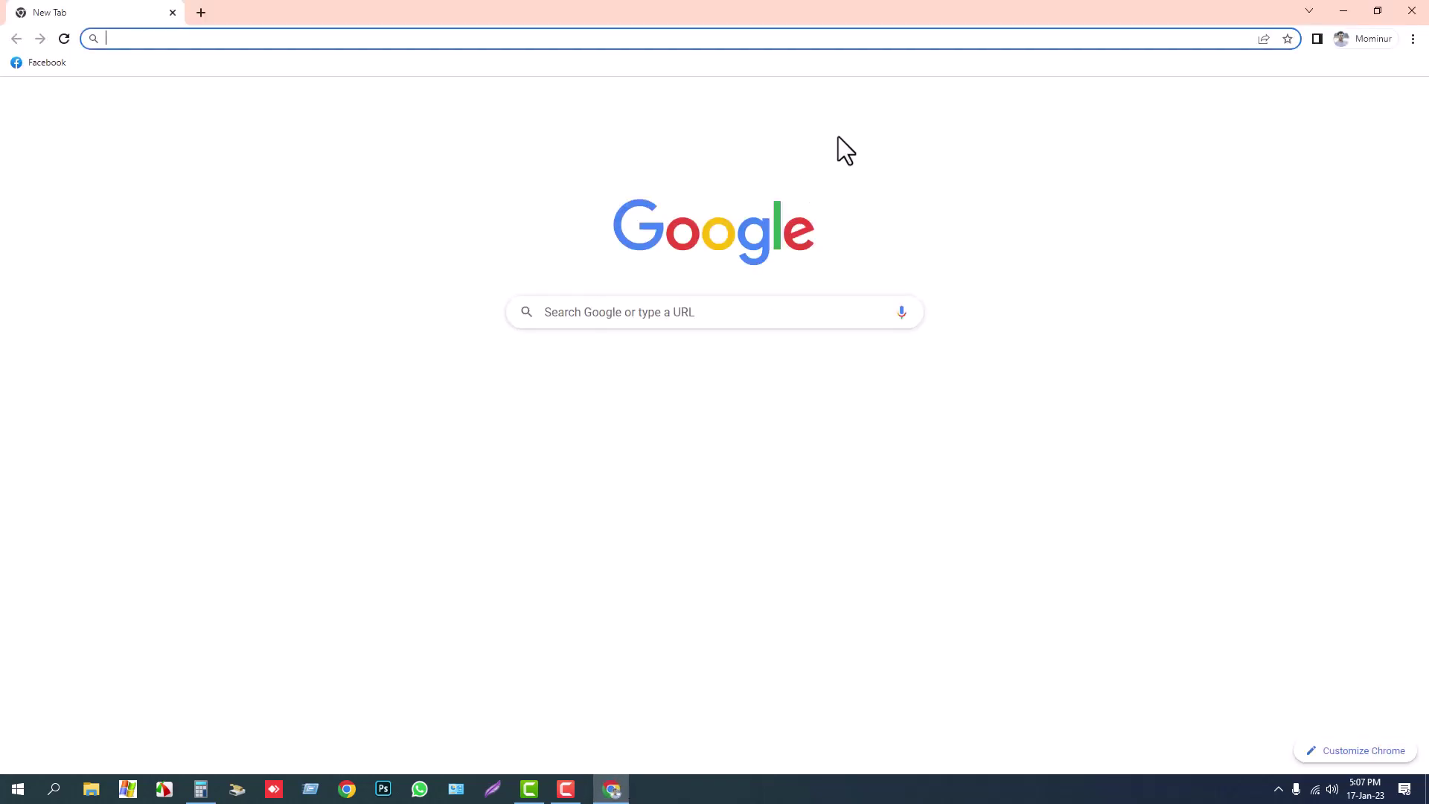
click(1368, 103)
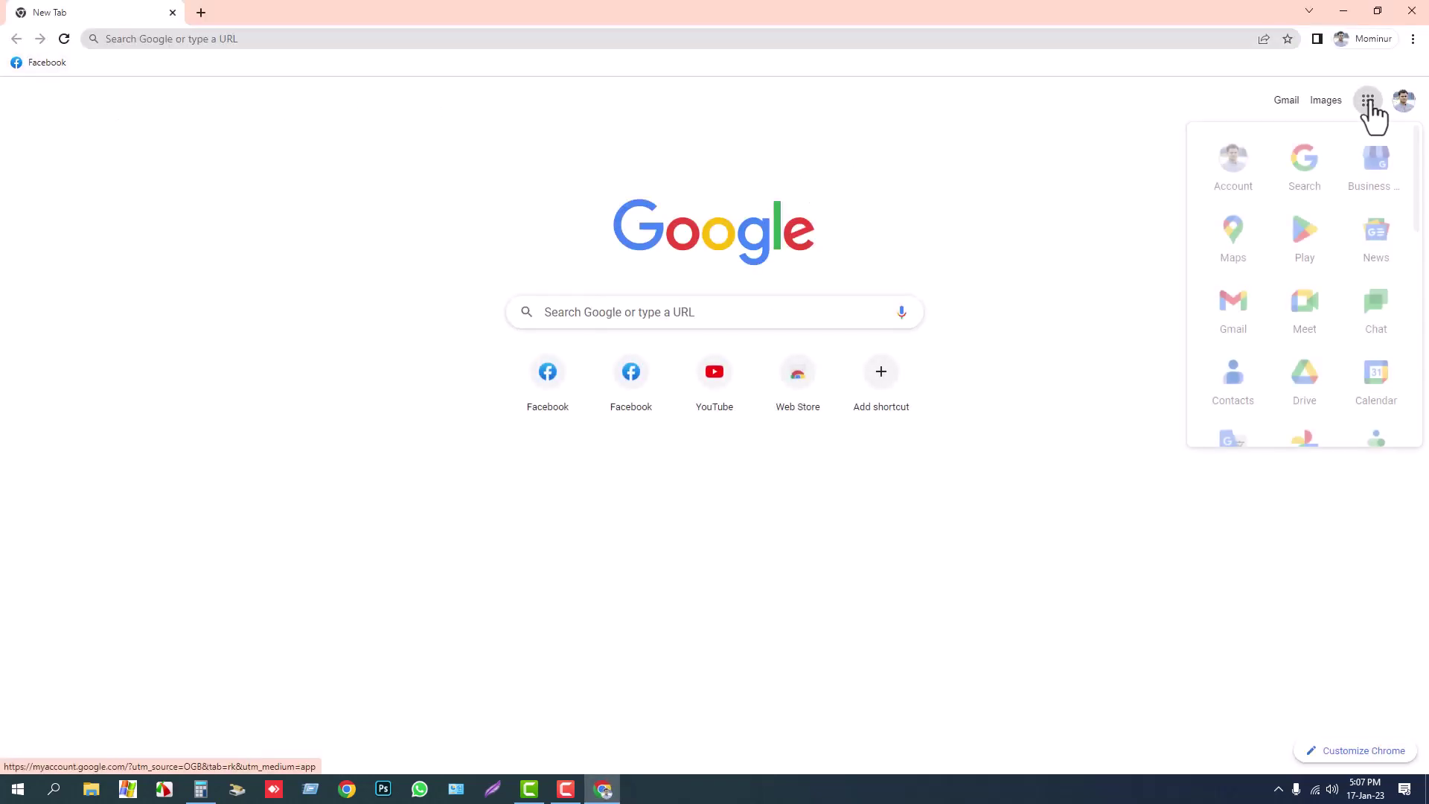
click(1242, 325)
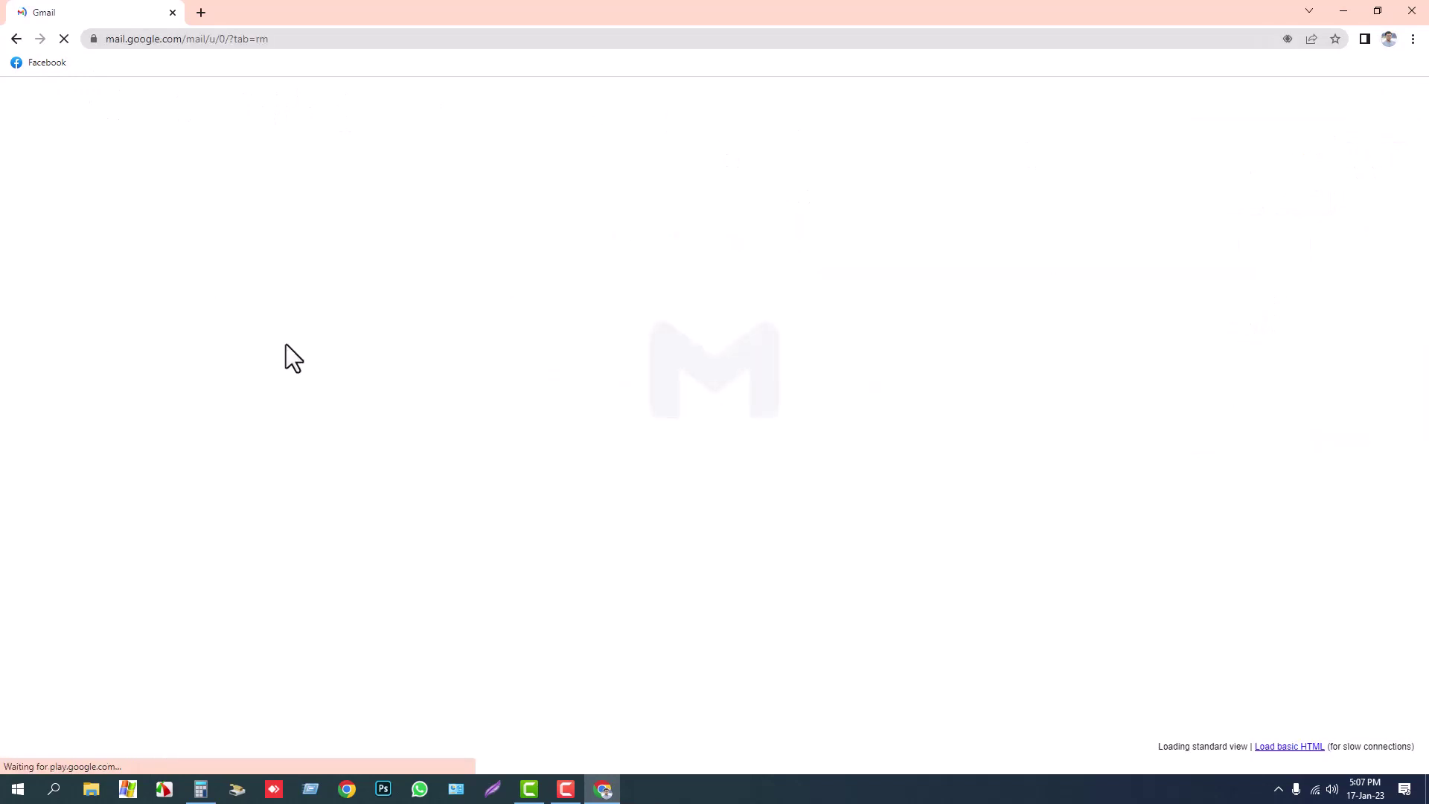
Open the Meta for business email about the completed account review and read the decision on advertising access
click(450, 221)
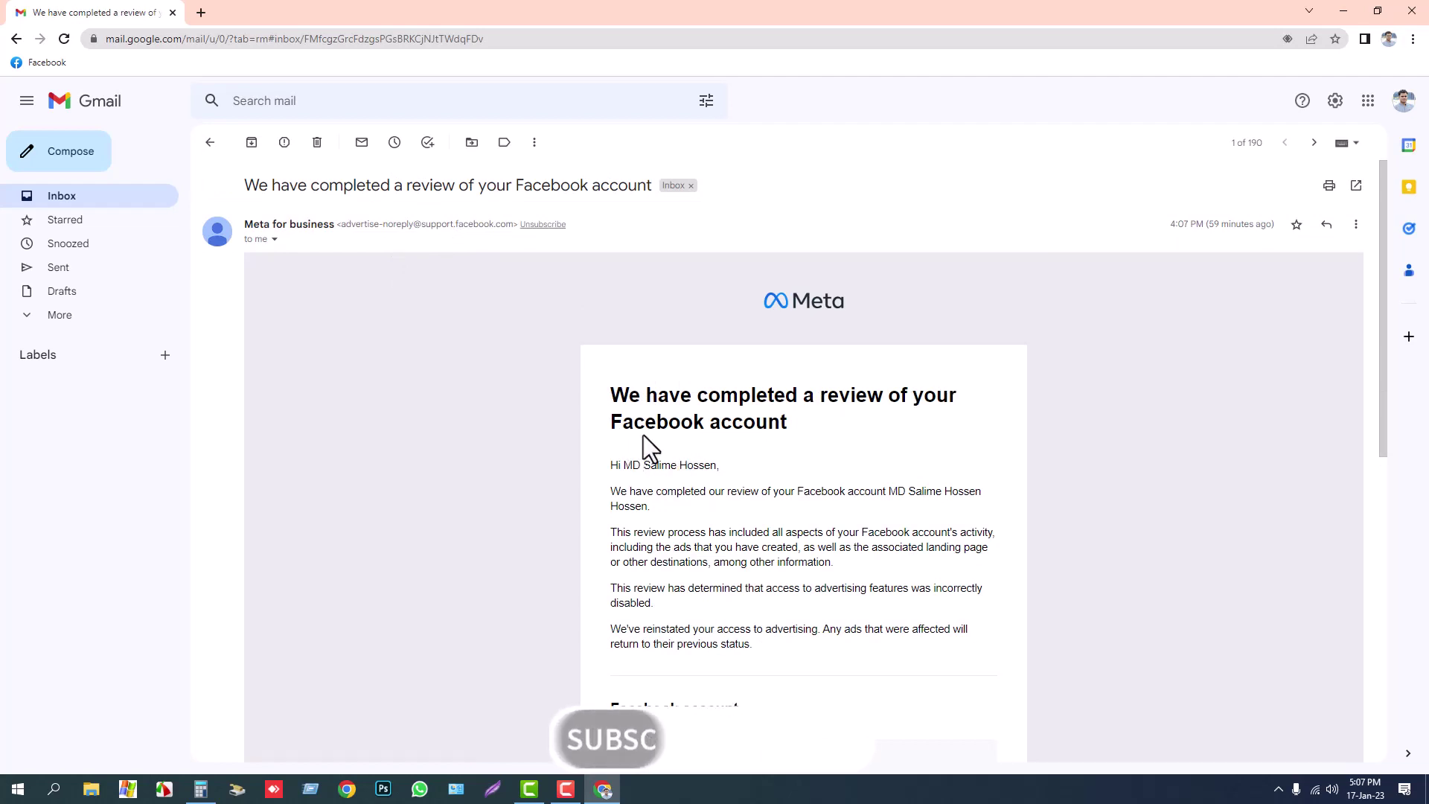
scroll(670, 450, down, 2)
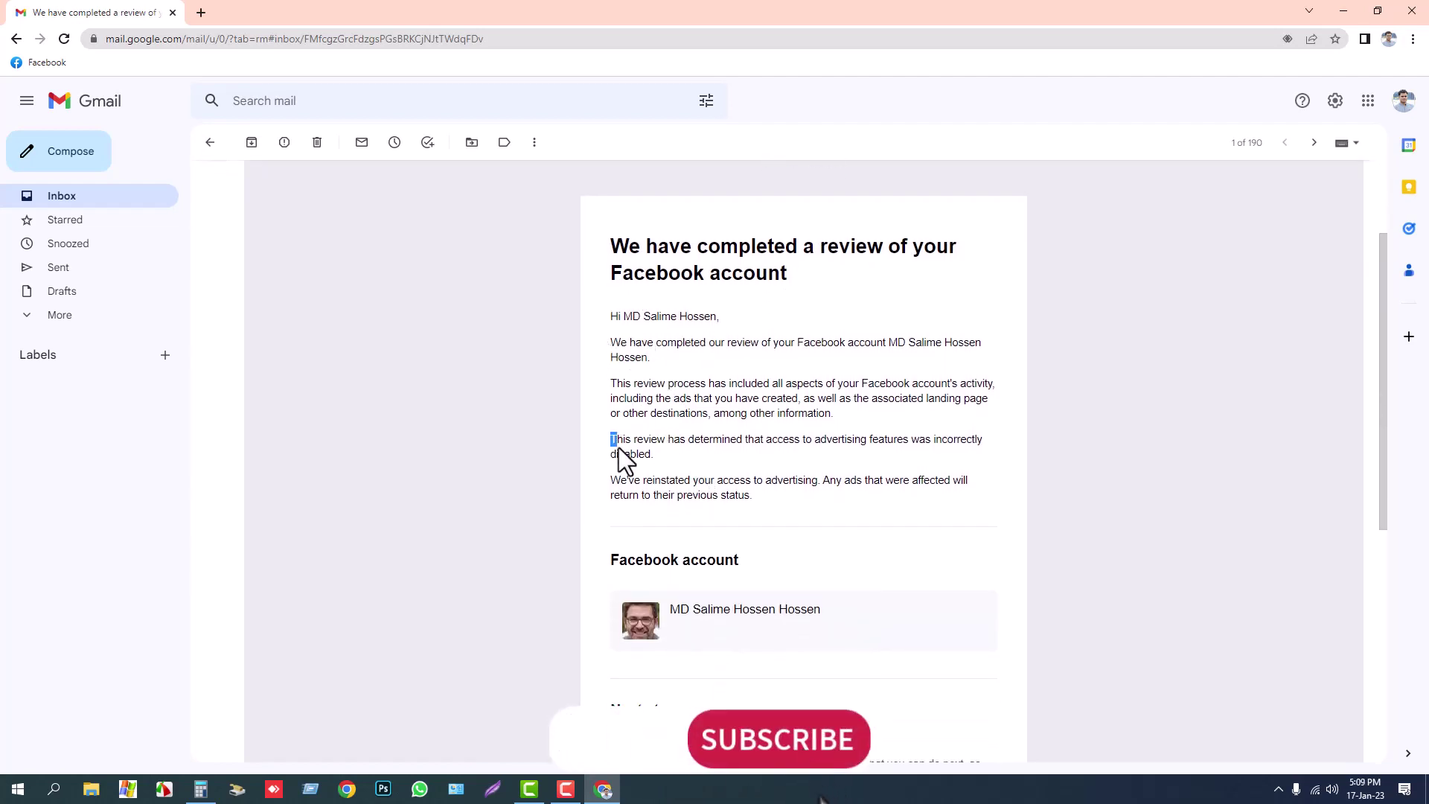
drag(611, 439, 654, 456)
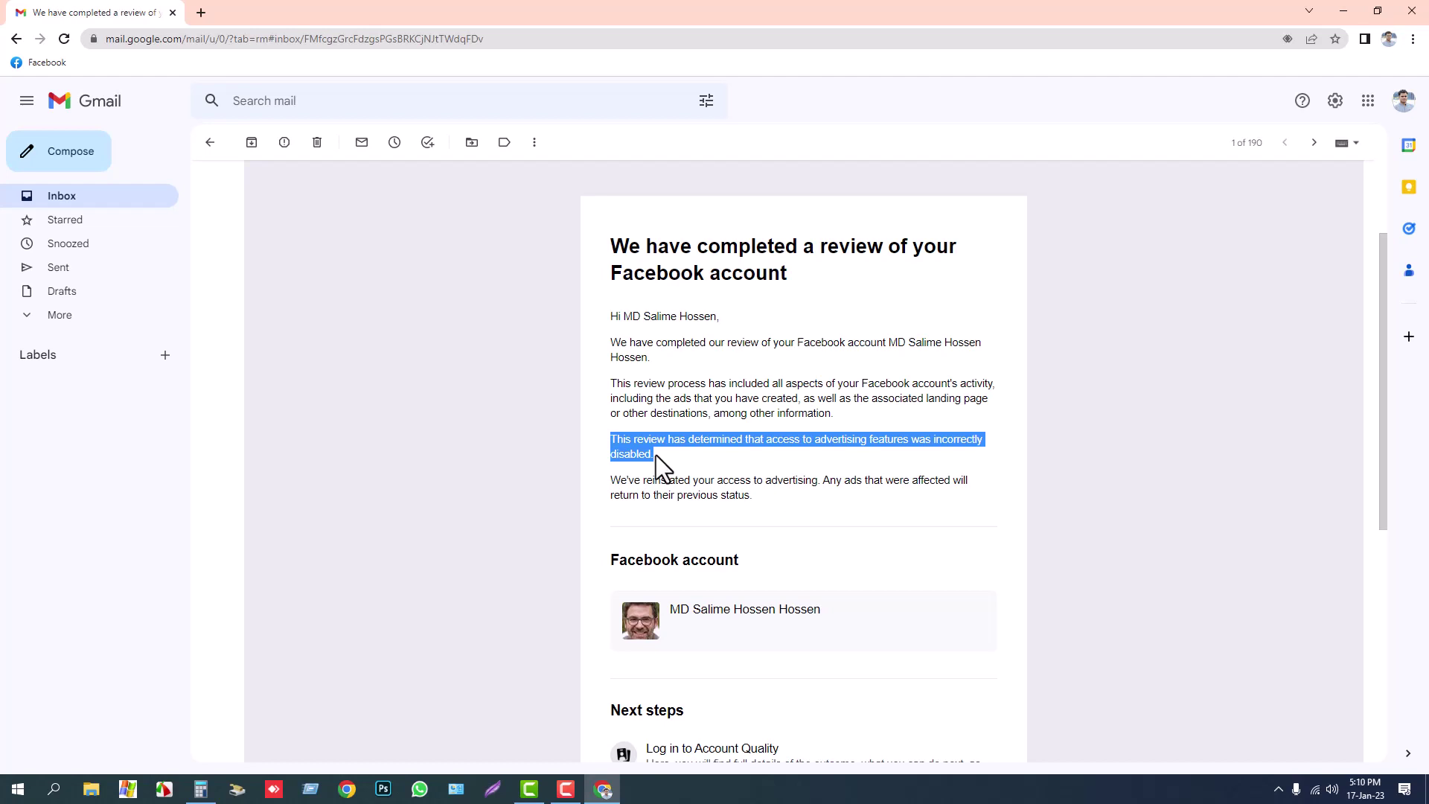
click(619, 462)
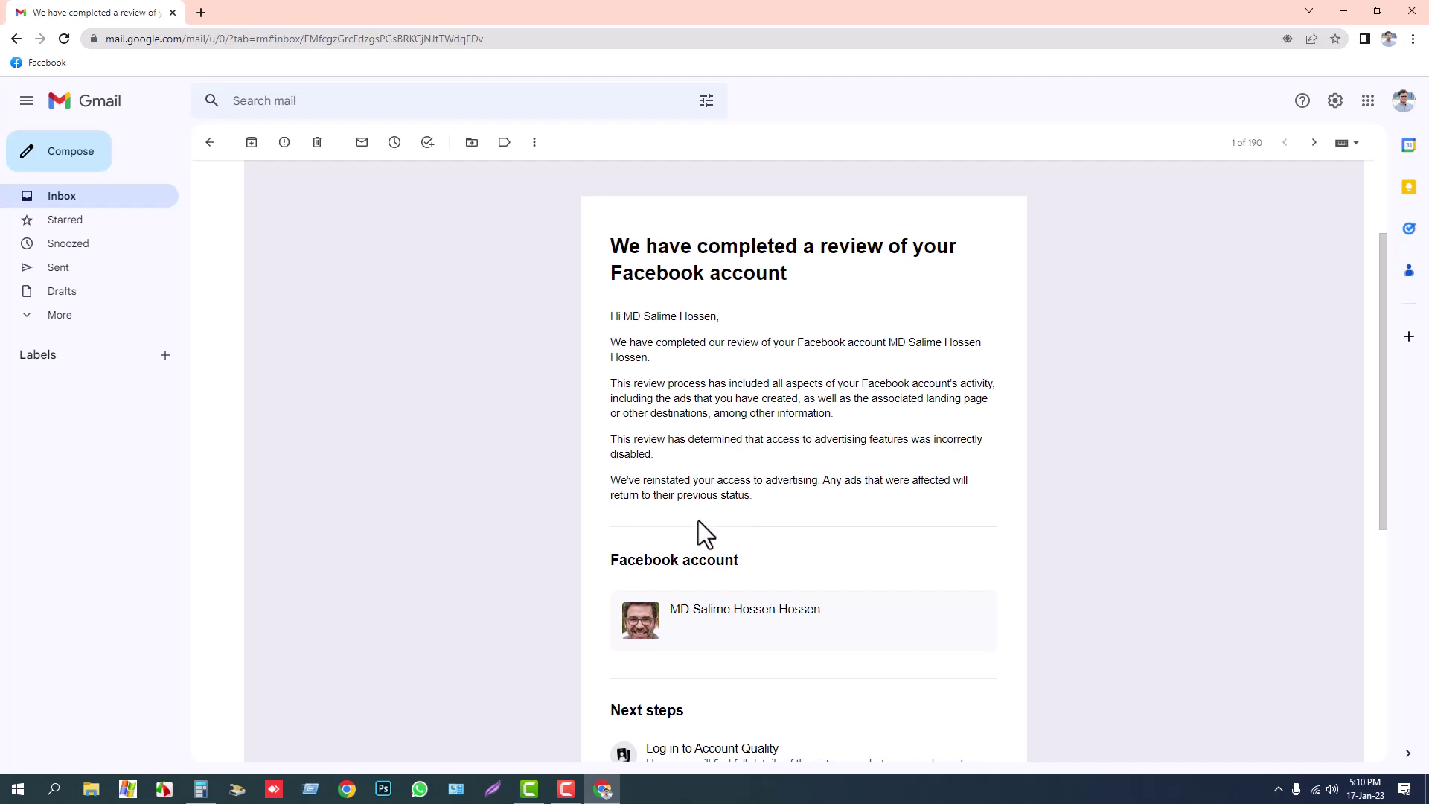
Open Facebook in a new browser tab and go to the campaign list in Ads Manager
scroll(698, 520, down, 1)
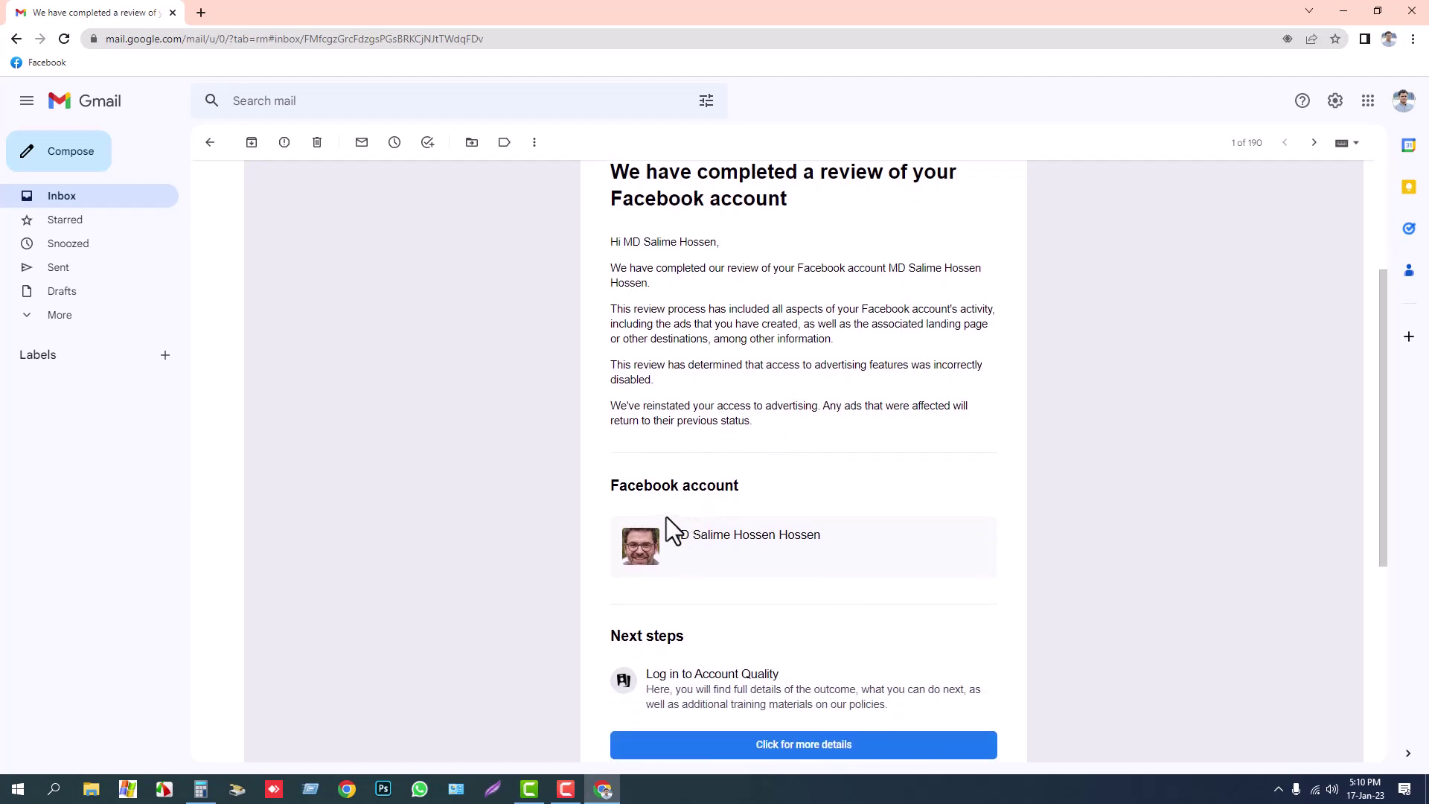
click(199, 7)
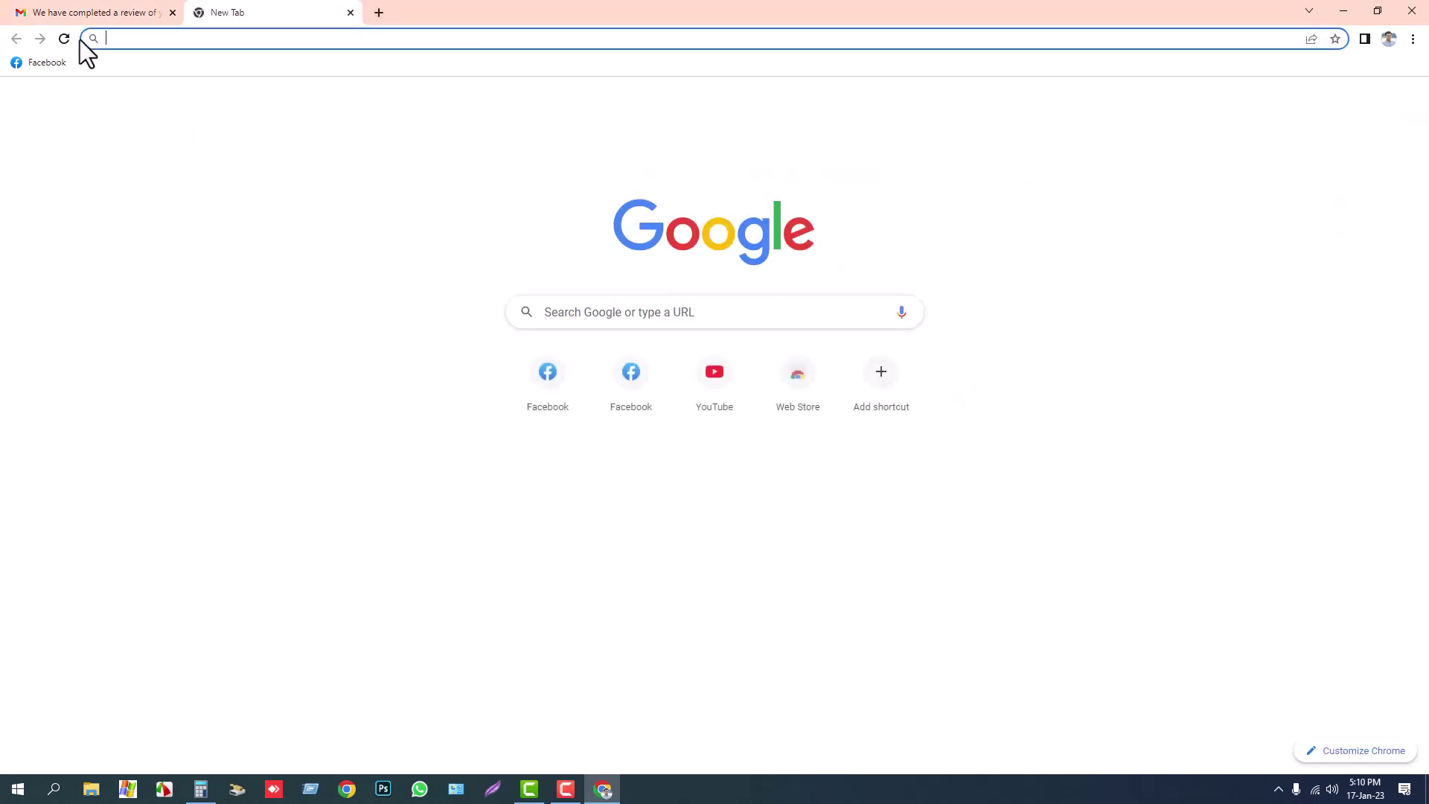
click(44, 65)
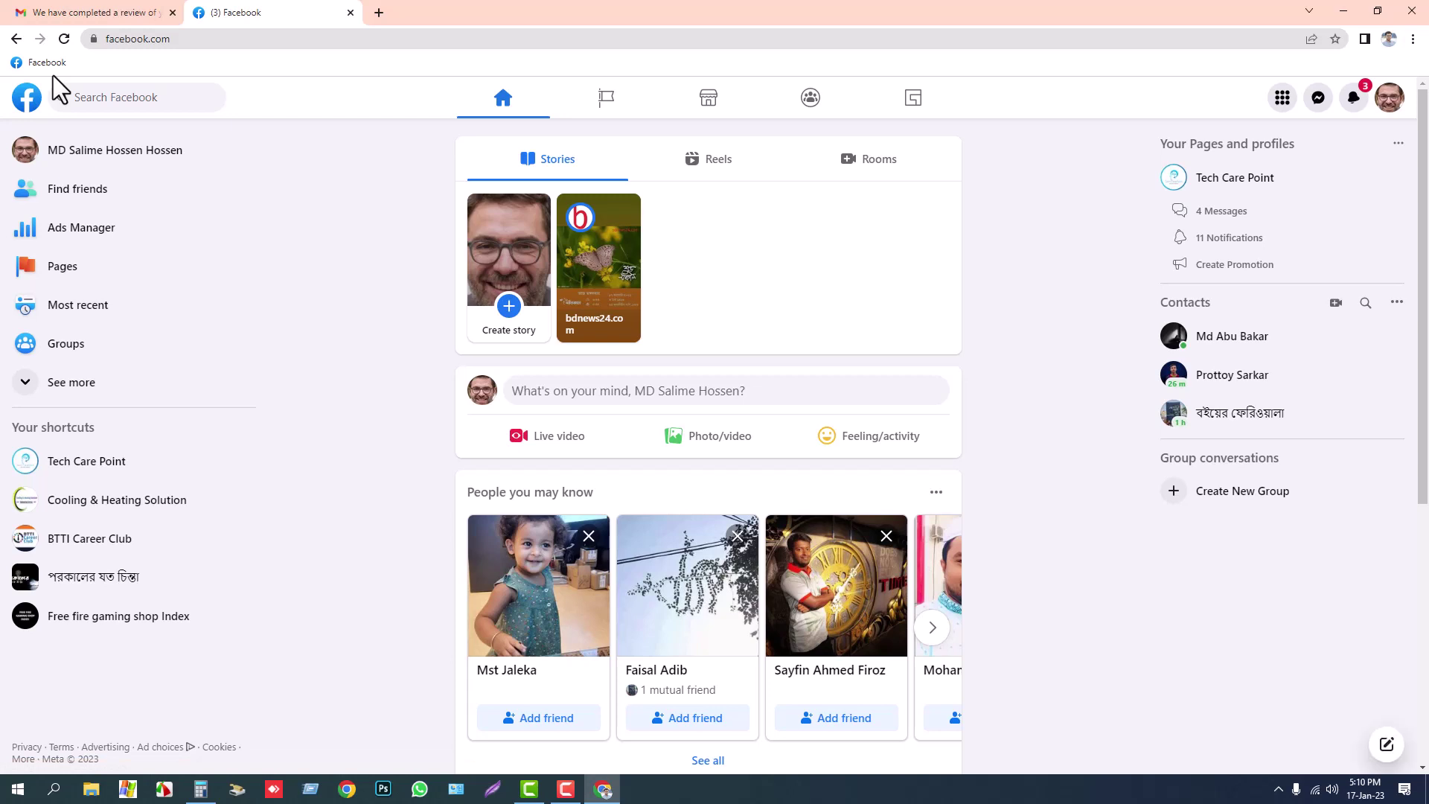
click(98, 240)
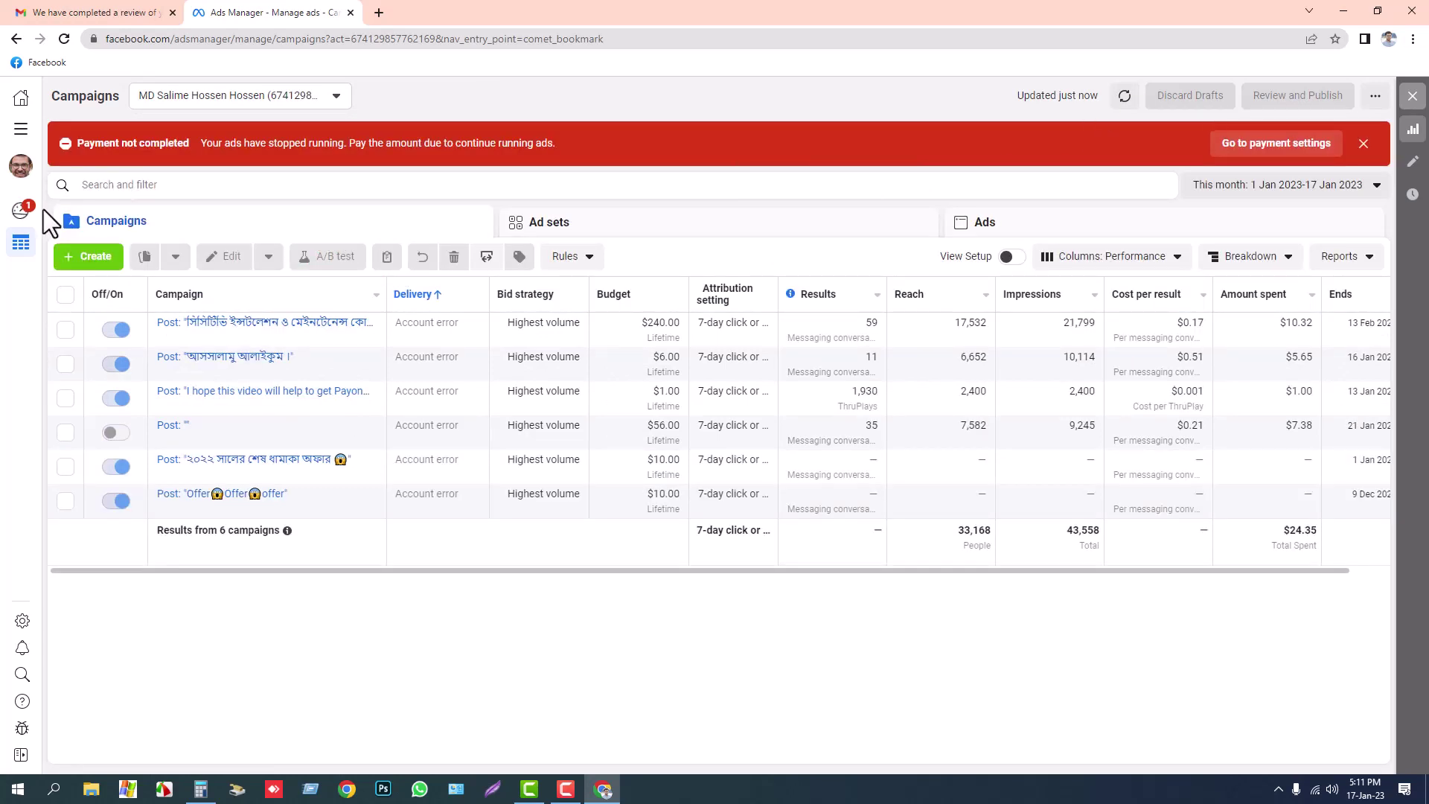
Open the ad account's payment settings and review the outstanding balance, payment methods and payment activity
click(22, 212)
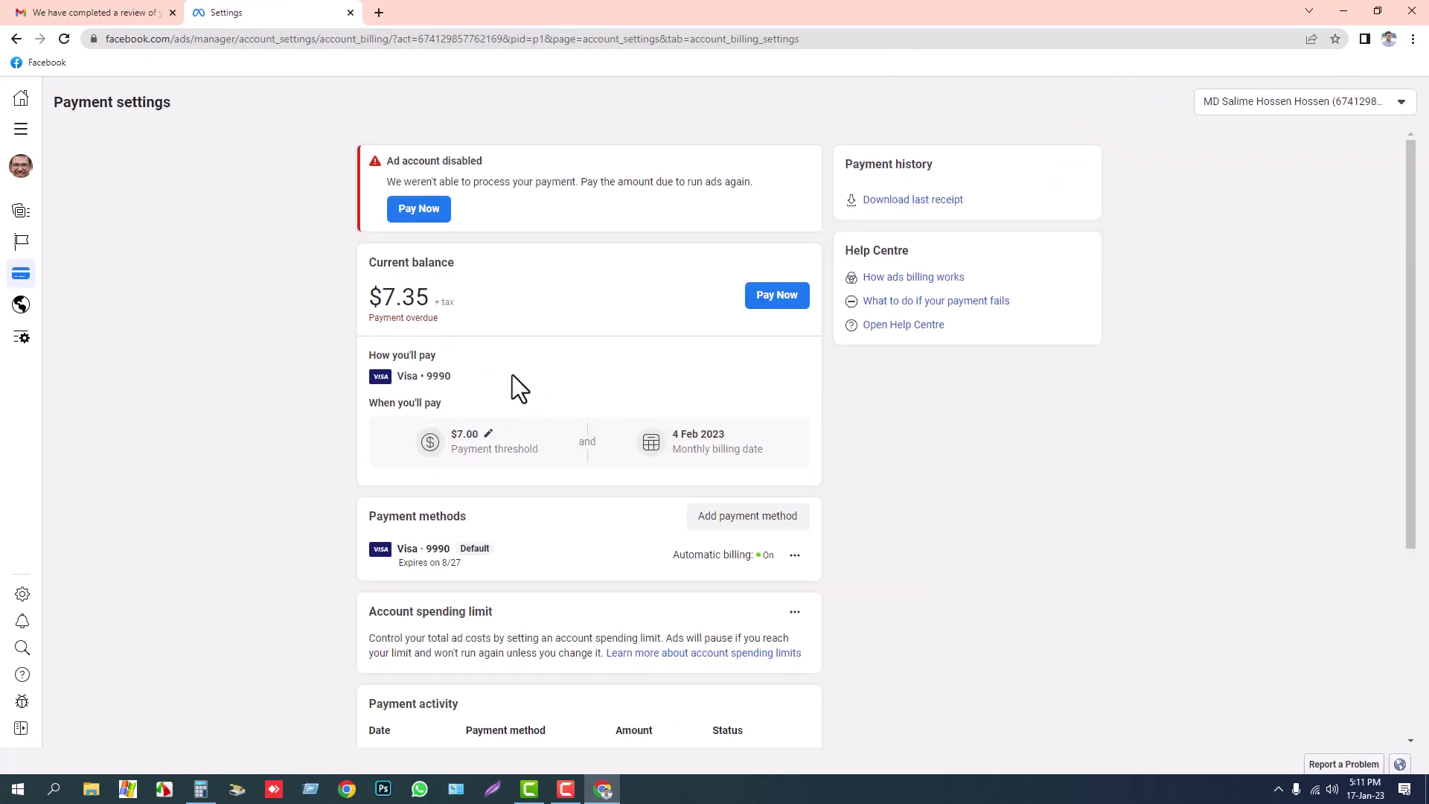
scroll(519, 393, down, 2)
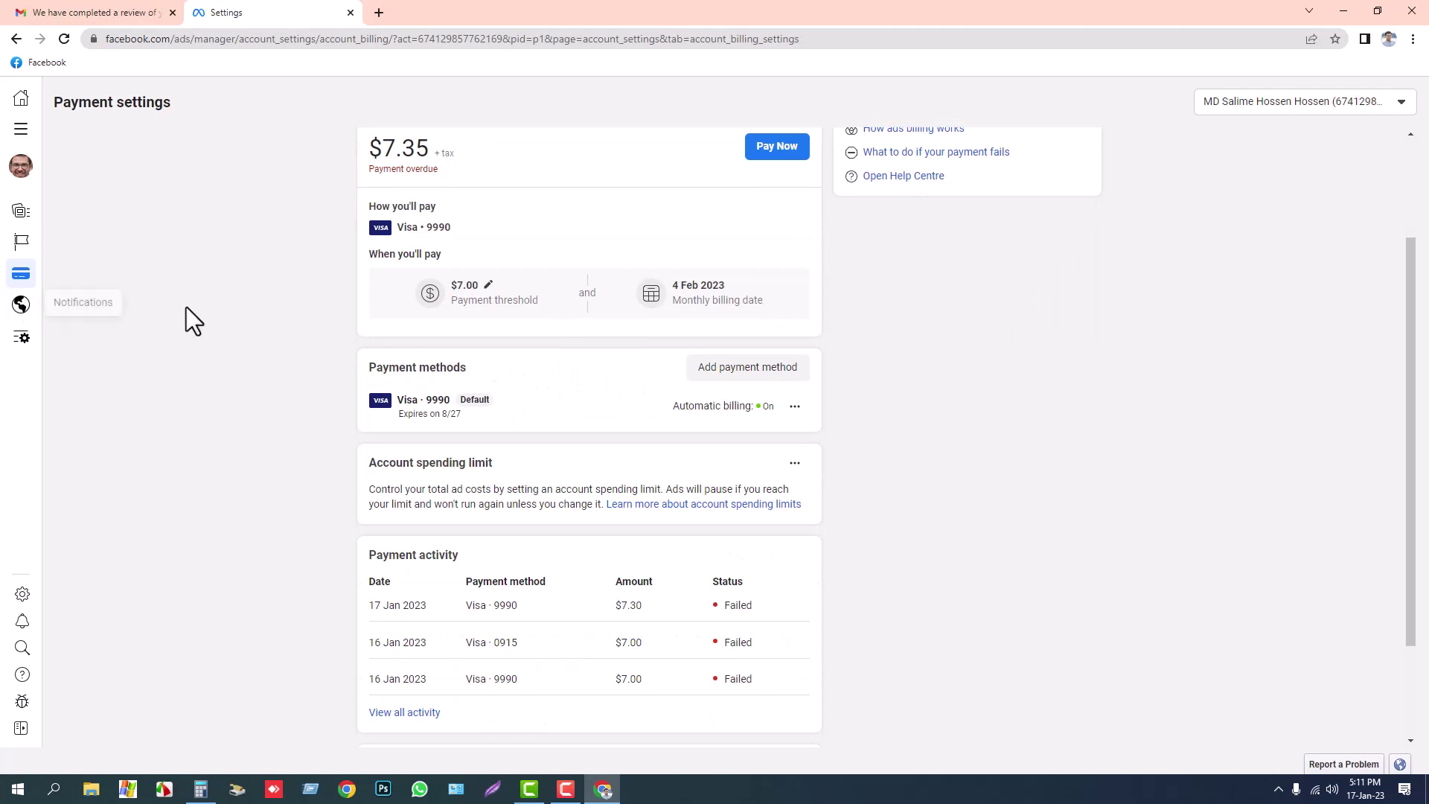
scroll(593, 414, up, 2)
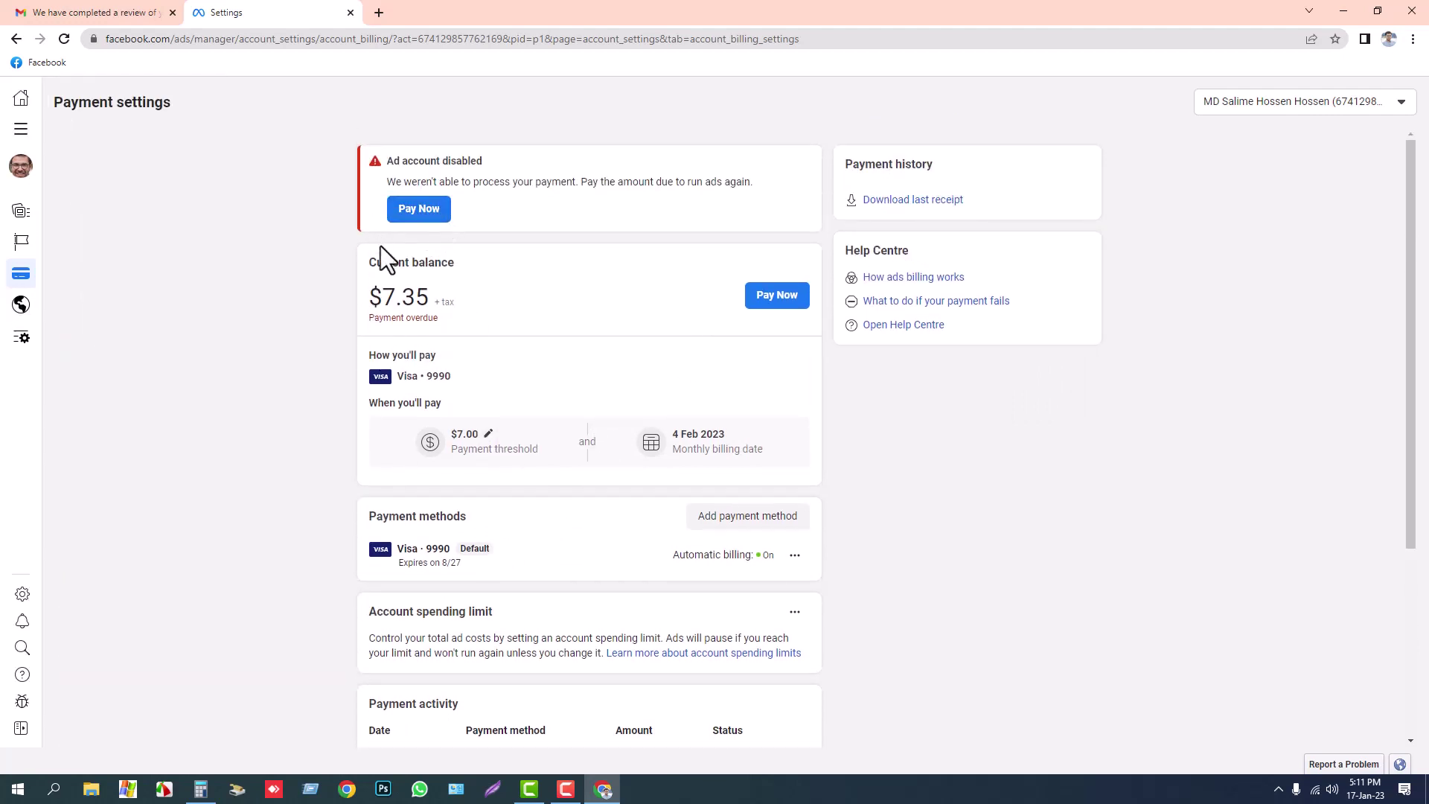
scroll(507, 480, down, 2)
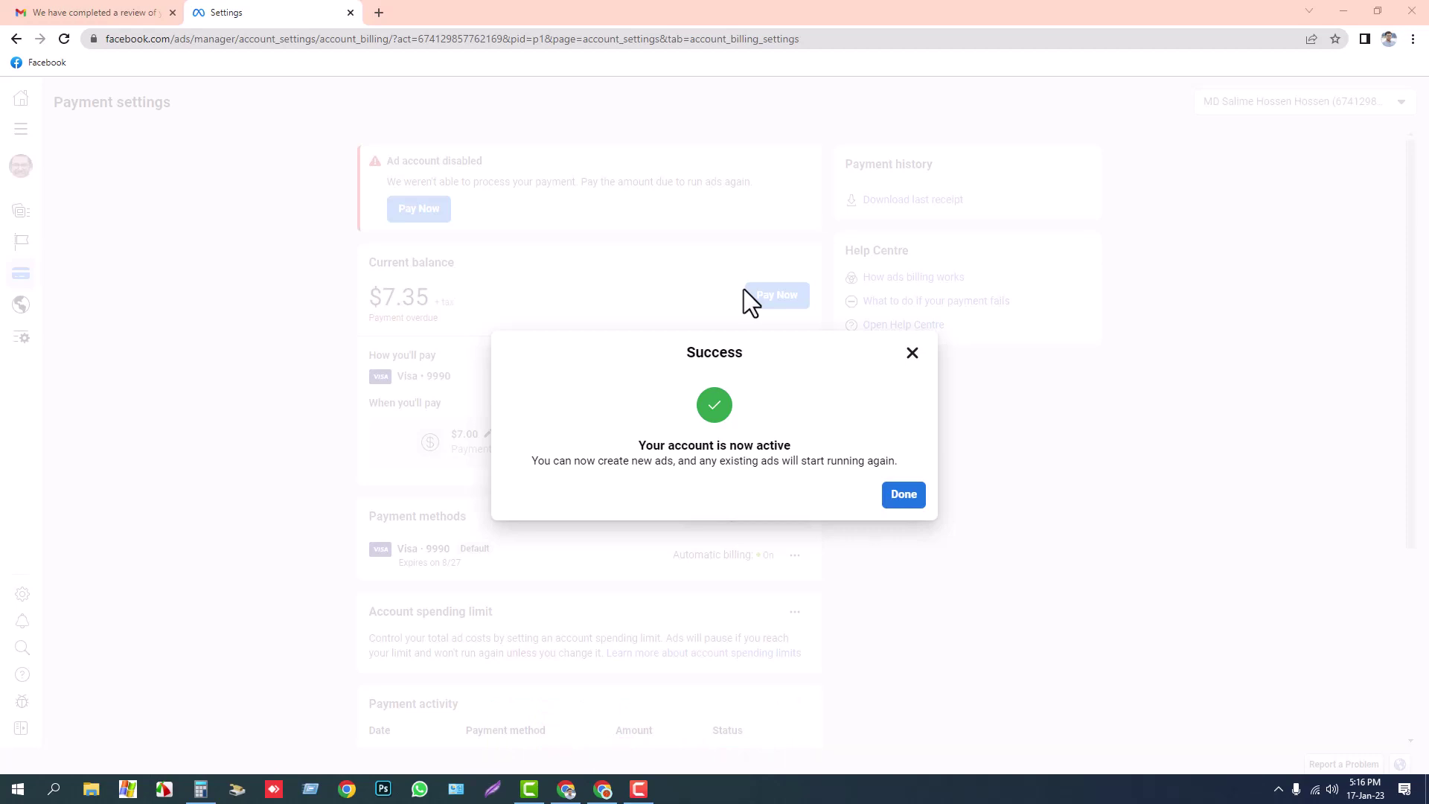
Dismiss the account activation dialog and return to the Ads Manager campaign list to check the campaigns' delivery status
click(901, 496)
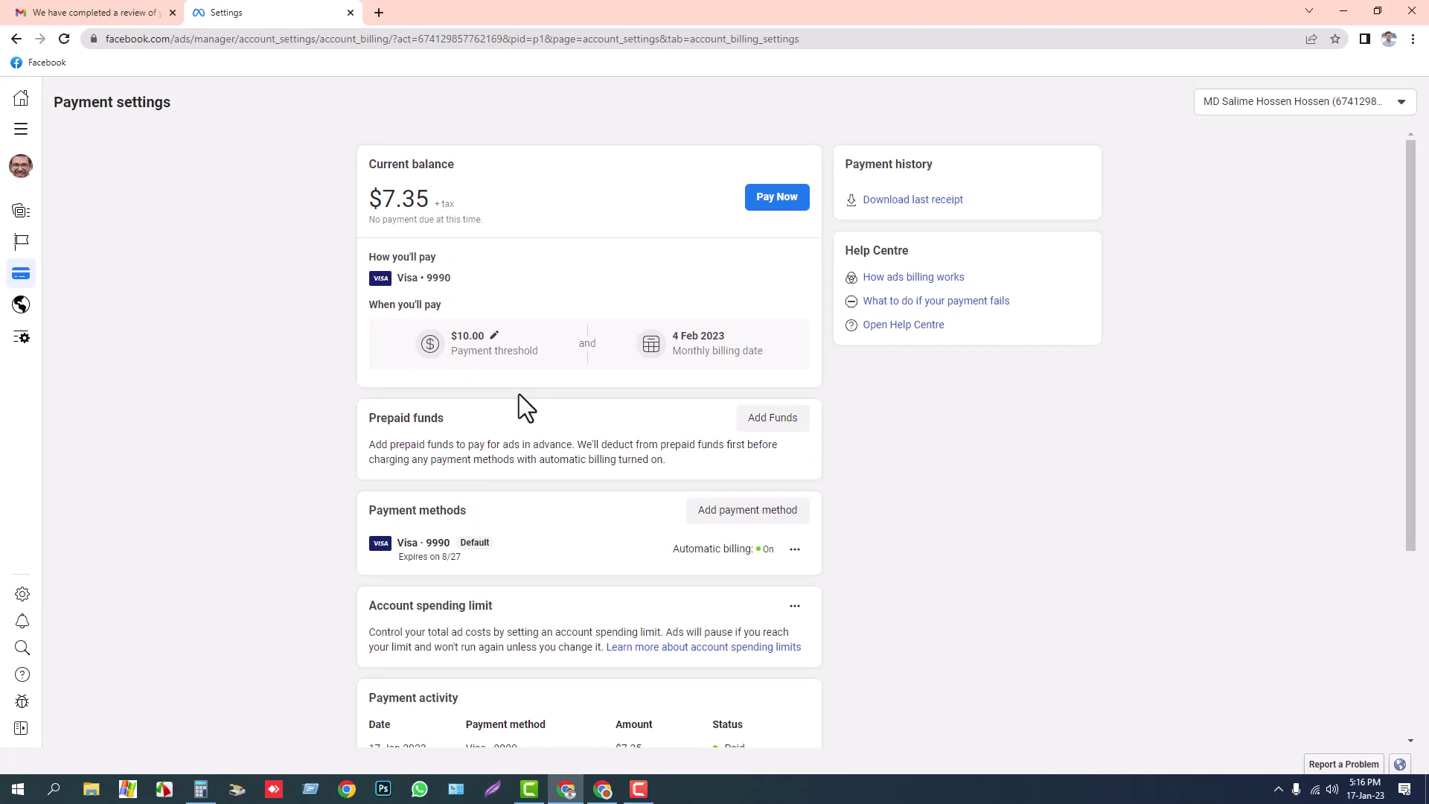
click(20, 129)
click(189, 183)
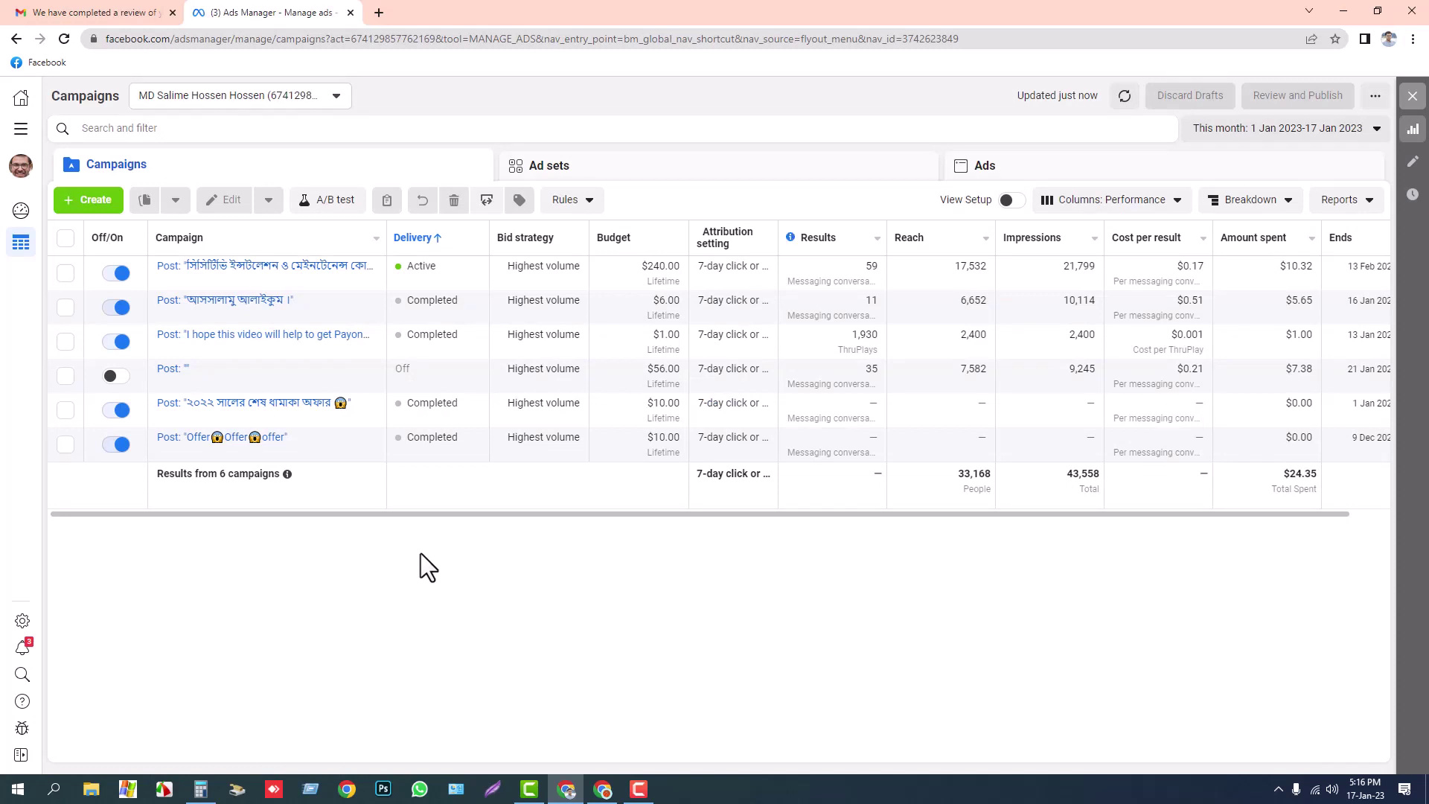
mouse_move(333, 282)
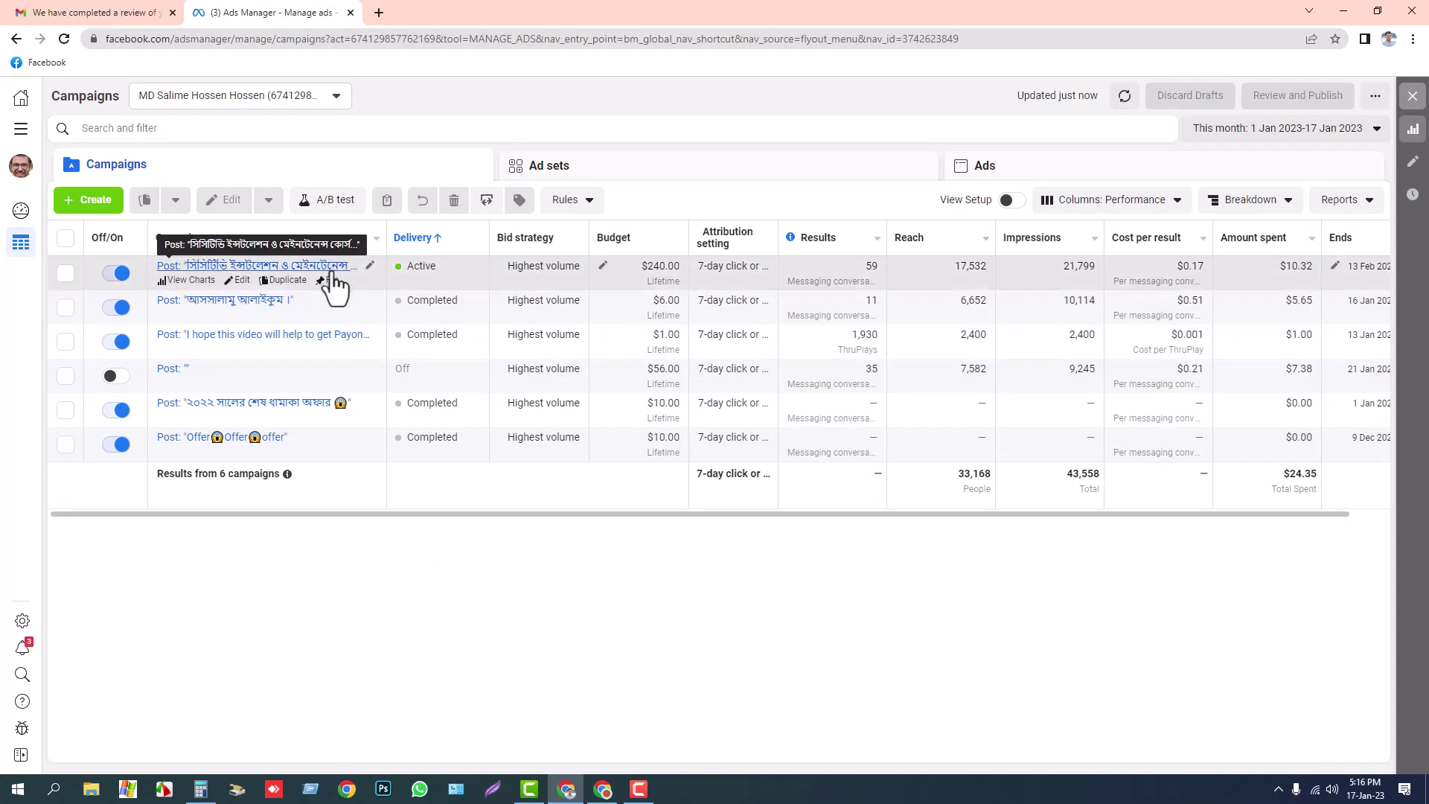